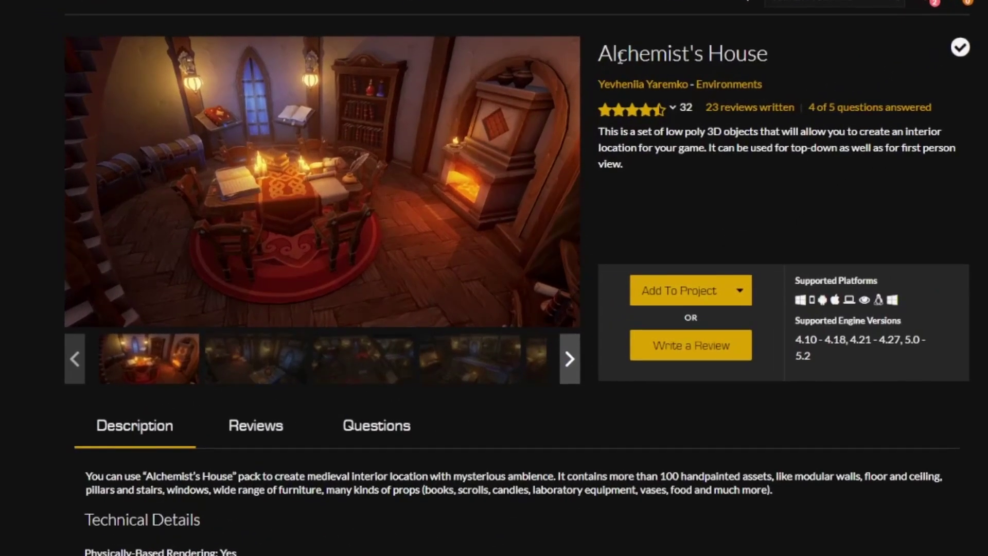
- Step through the Alchemist's House gallery thumbnails to the overview picture of all kit pieces
{"action": "left_click_drag", "start_coordinate": [768, 54], "coordinate": [678, 66]}
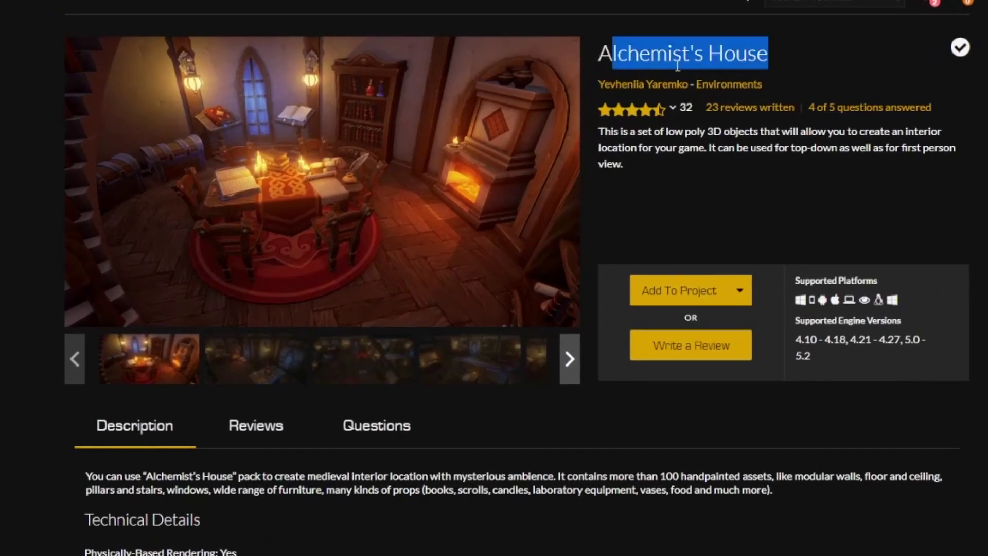
{"action": "left_click", "coordinate": [250, 360]}
{"action": "left_click", "coordinate": [361, 359]}
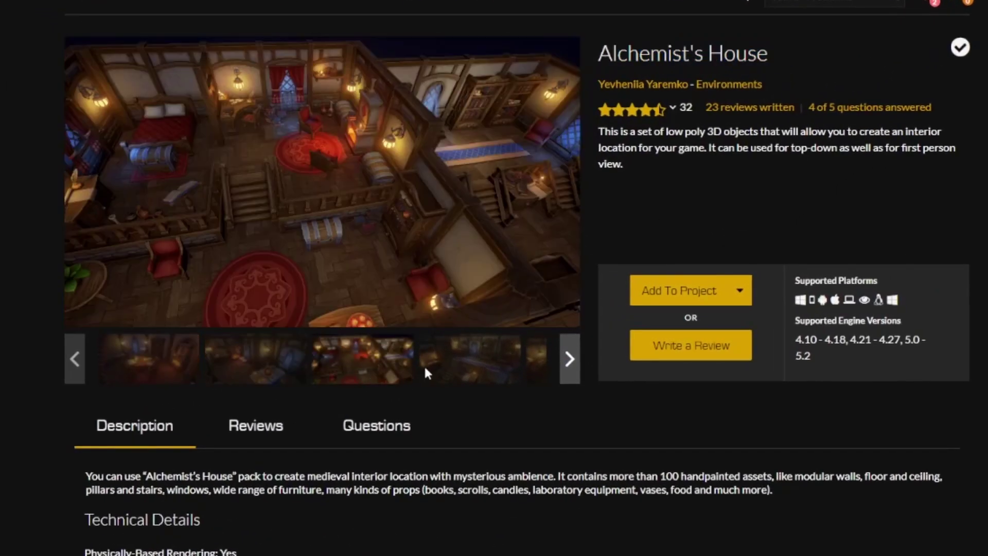
{"action": "left_click", "coordinate": [426, 363]}
{"action": "left_click", "coordinate": [568, 361]}
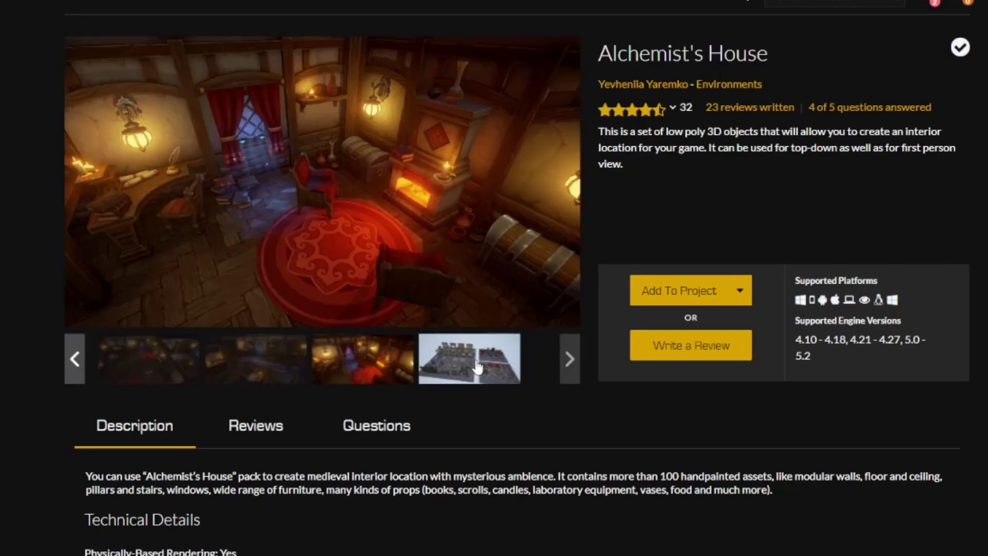
{"action": "left_click", "coordinate": [476, 366]}
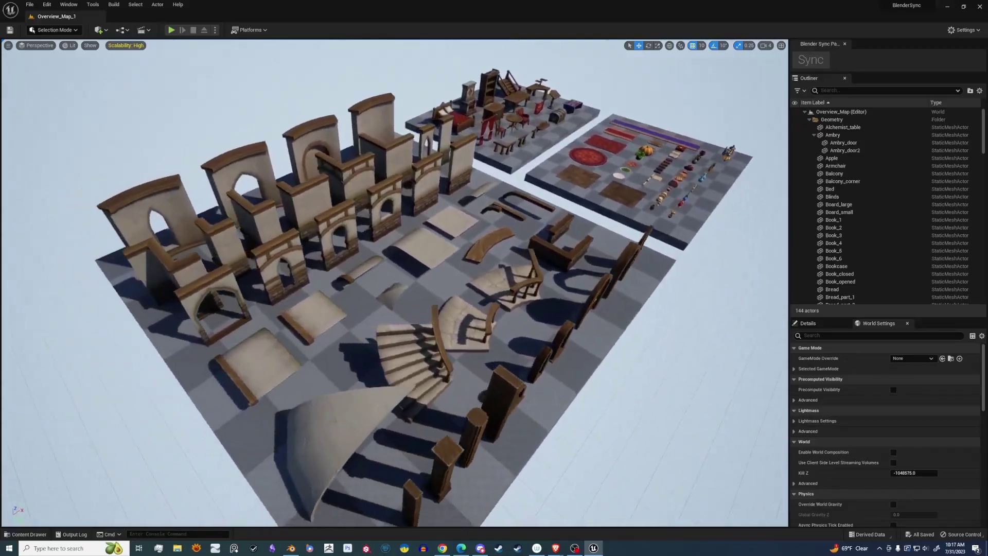
- Delete the three floor slabs beneath the wall pieces, props and furniture
{"action": "right_click_drag", "start_coordinate": [394, 293], "coordinate": [394, 293]}
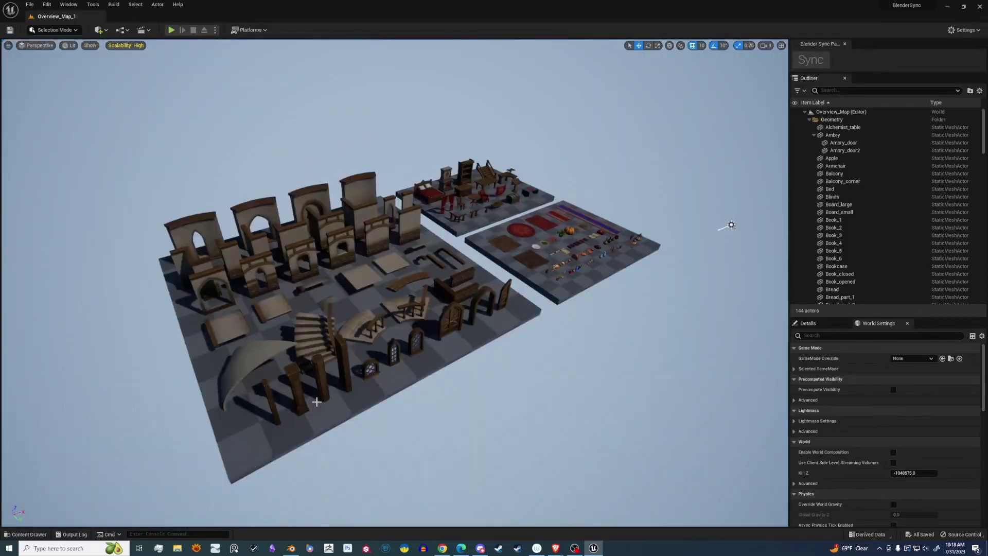
{"action": "left_click", "coordinate": [354, 402]}
{"action": "key", "text": "Delete"}
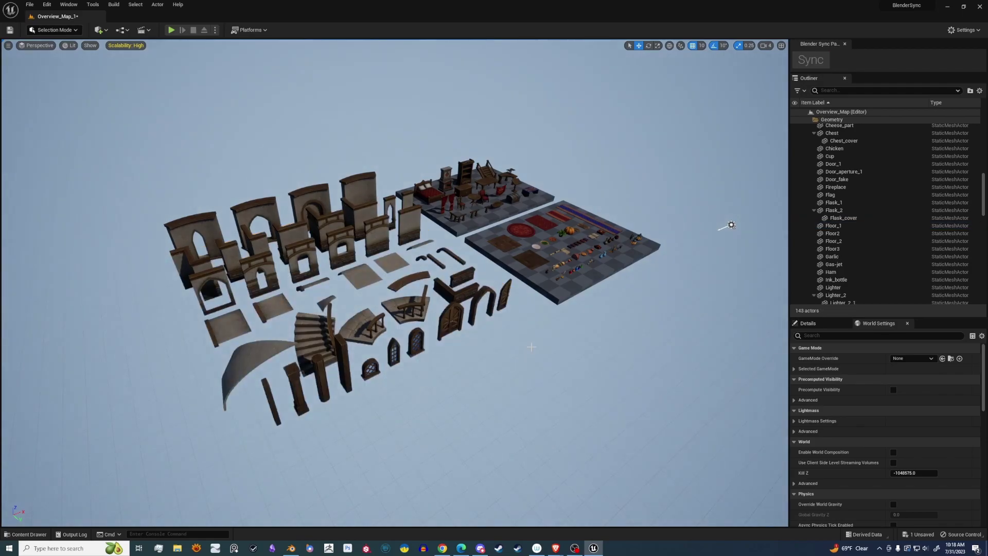
{"action": "left_click", "coordinate": [573, 263]}
{"action": "key", "text": "Delete"}
{"action": "left_click", "coordinate": [463, 220]}
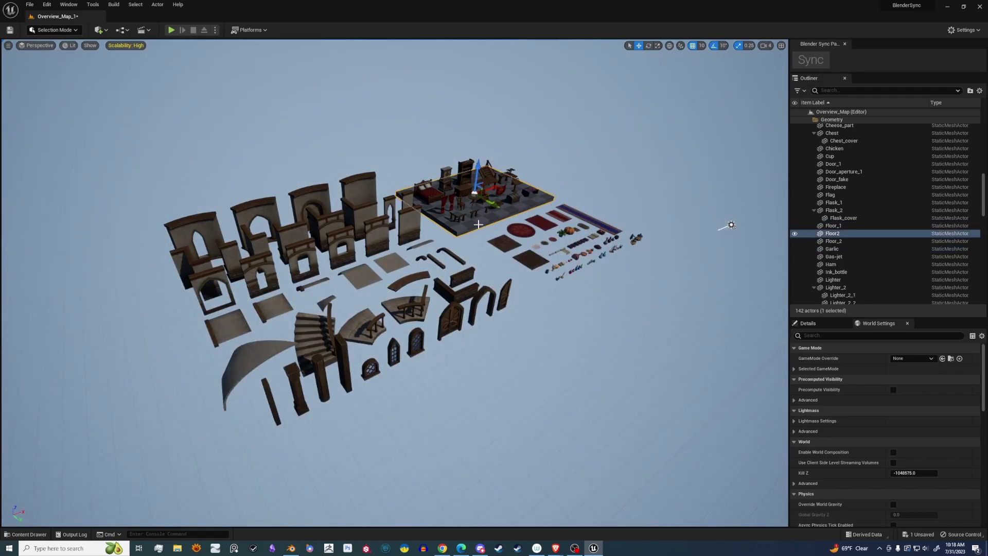
{"action": "key", "text": "Delete"}
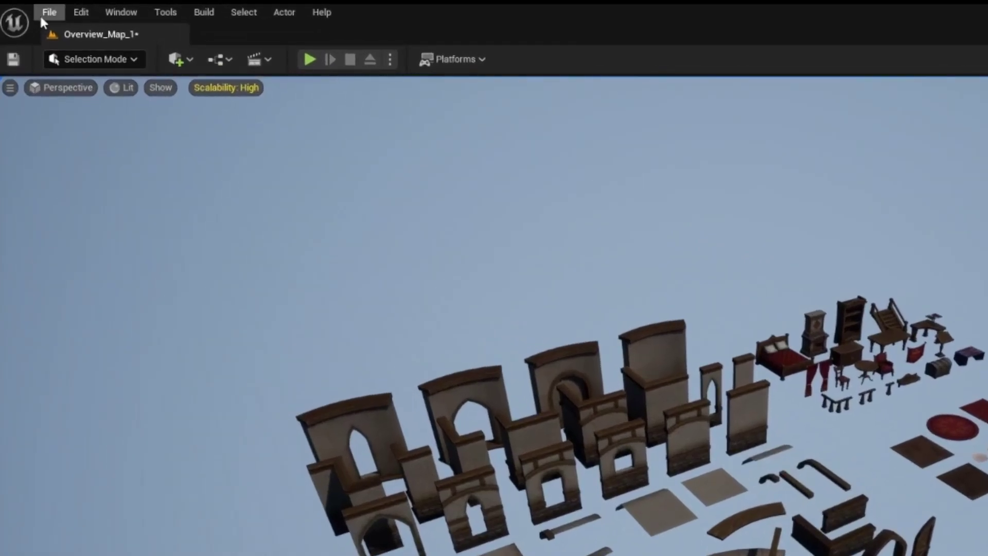
- Start a level export with GL Transmission Format (*.gltf) as the file type
{"action": "left_click", "coordinate": [29, 4]}
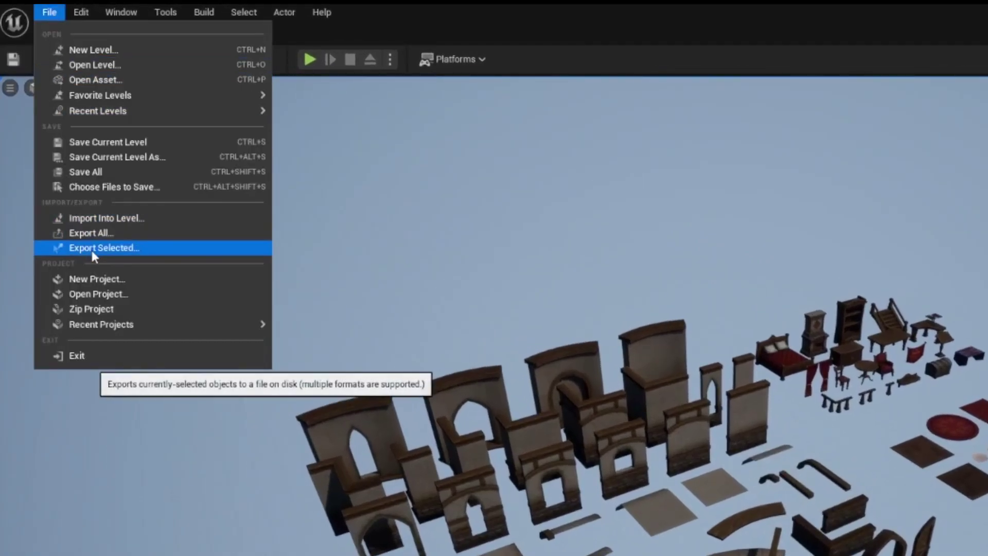
{"action": "left_click", "coordinate": [92, 232]}
{"action": "left_click", "coordinate": [460, 460]}
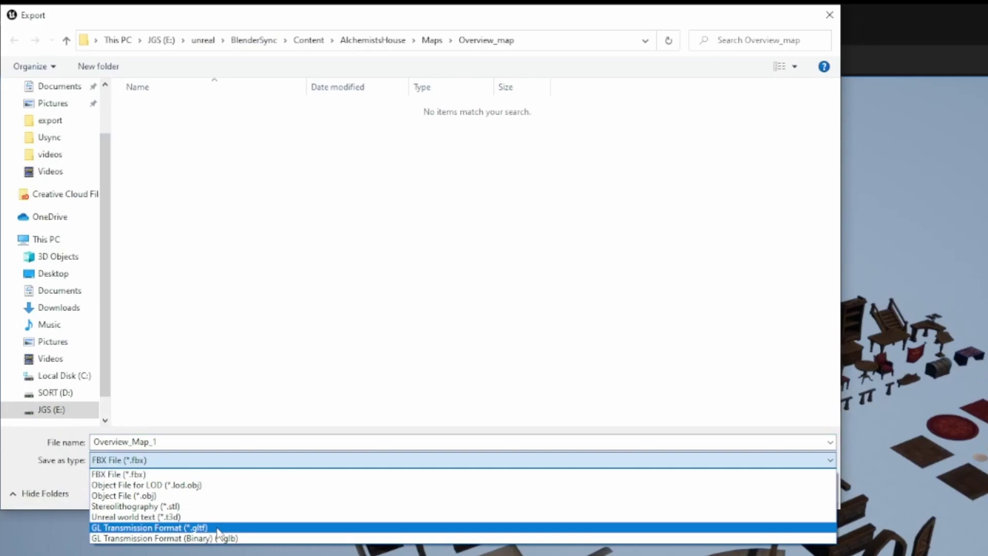
{"action": "left_click", "coordinate": [218, 528]}
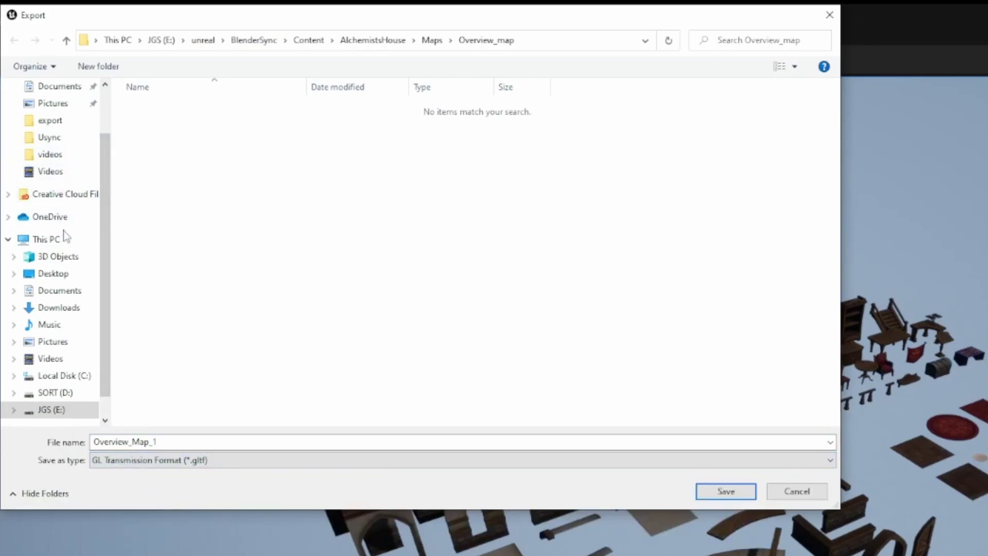
- Save the glTF as Overview_Map_1 into Desktop\export and run the export with default options
{"action": "left_click", "coordinate": [53, 273]}
{"action": "double_click", "coordinate": [147, 121]}
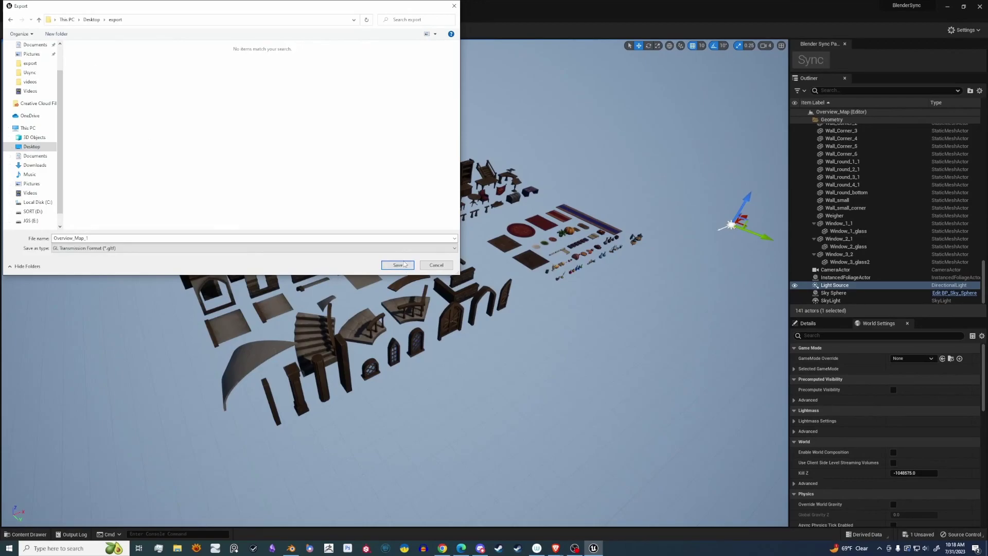
{"action": "left_click", "coordinate": [400, 267]}
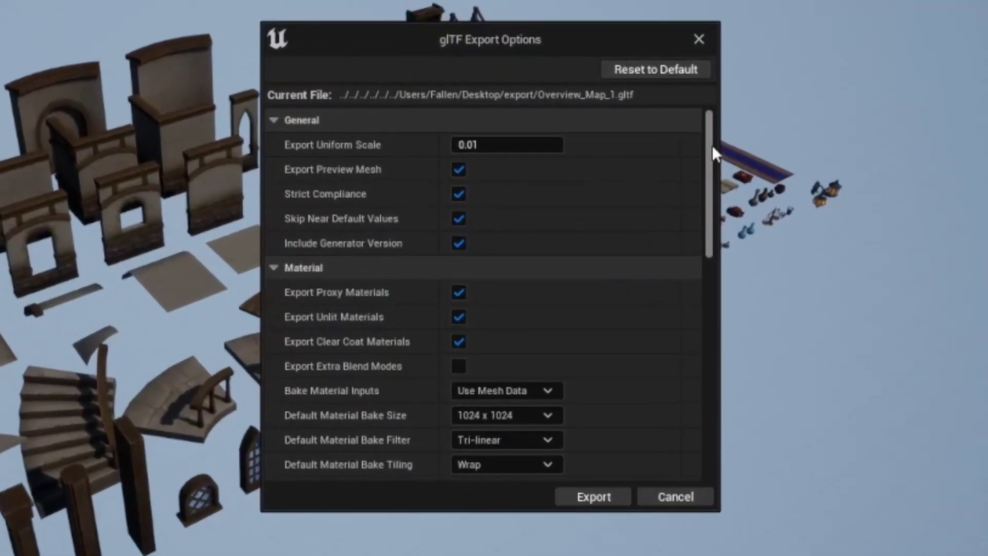
{"action": "mouse_move", "coordinate": [712, 144]}
{"action": "left_mouse_down"}
{"action": "mouse_move", "coordinate": [740, 443]}
{"action": "mouse_move", "coordinate": [679, 64]}
{"action": "left_mouse_up"}
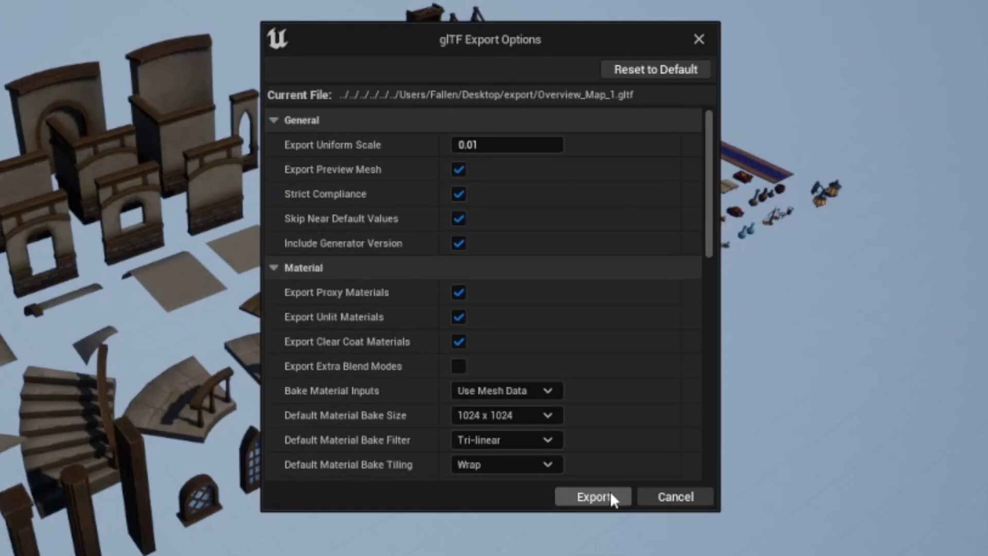
{"action": "left_click", "coordinate": [593, 497]}
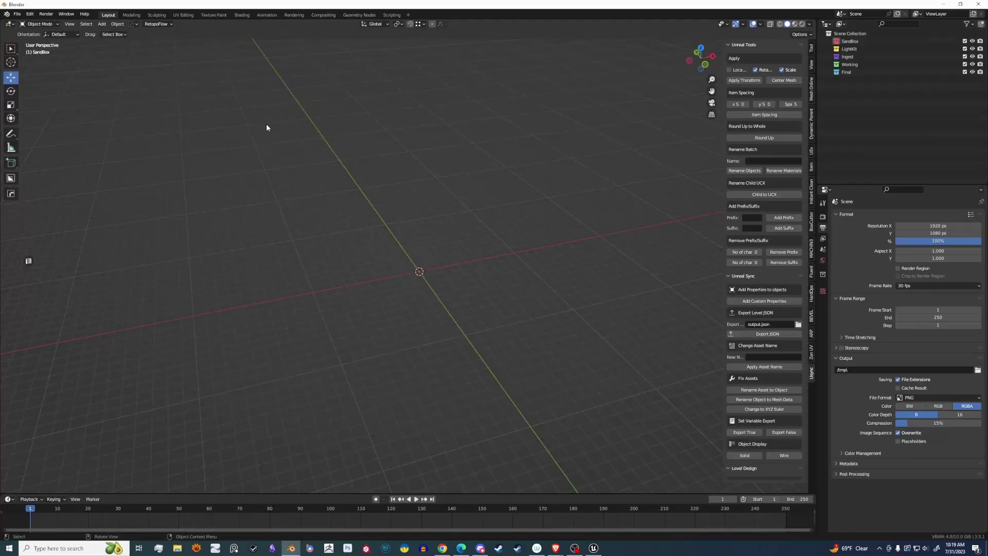
- Import Overview_Map_1.gltf from Desktop\export using the glTF 2.0 importer
{"action": "left_click", "coordinate": [17, 14]}
{"action": "mouse_move", "coordinate": [31, 118]}
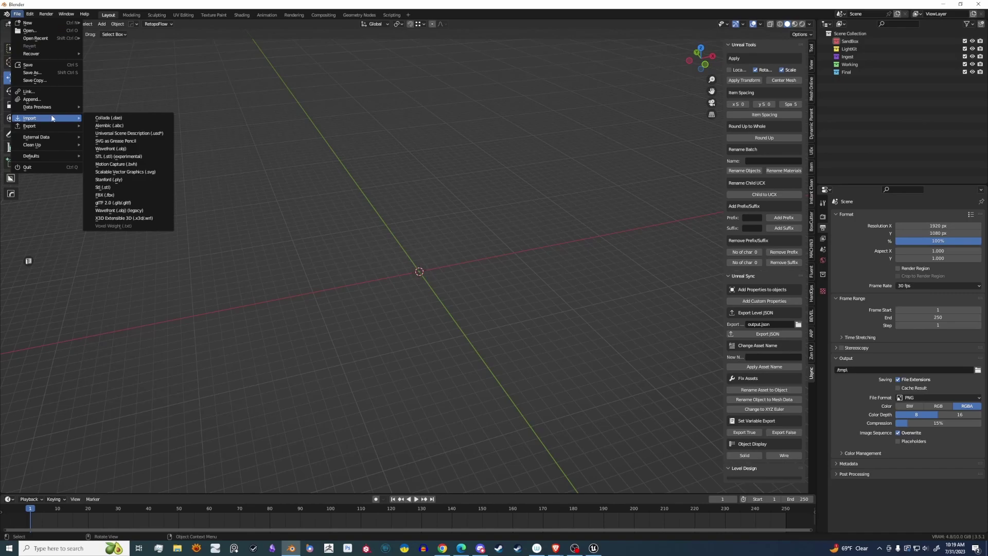
{"action": "left_click", "coordinate": [140, 202]}
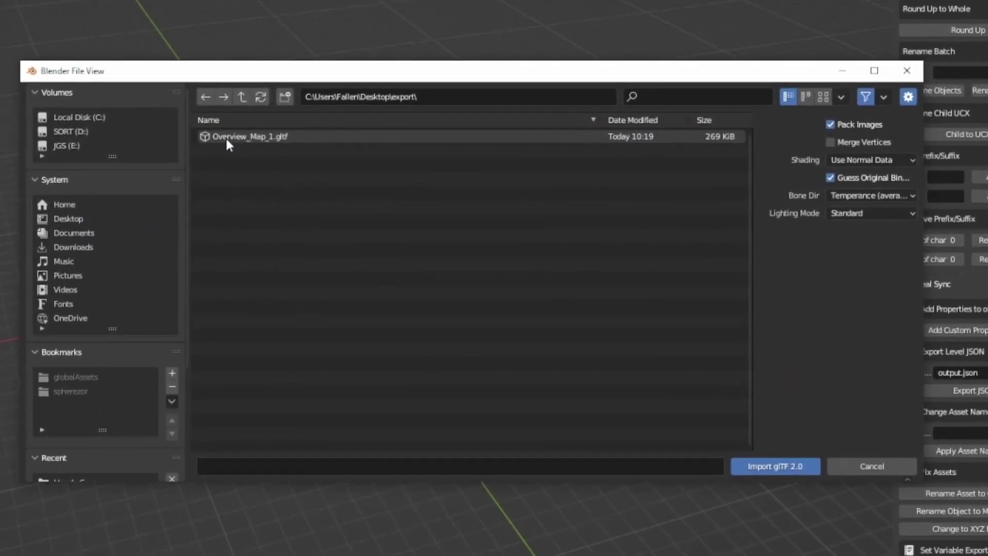
{"action": "left_click", "coordinate": [226, 137]}
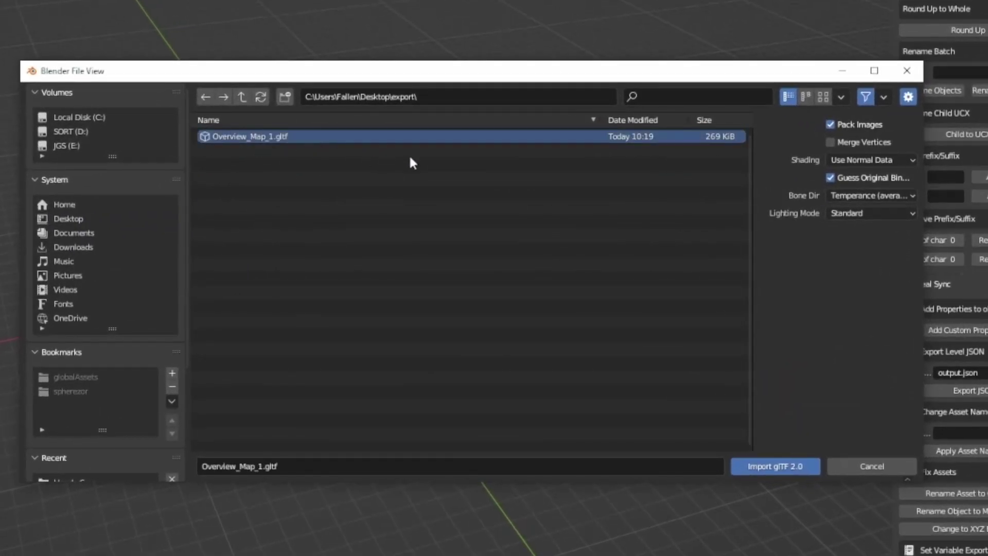
{"action": "left_click", "coordinate": [785, 468]}
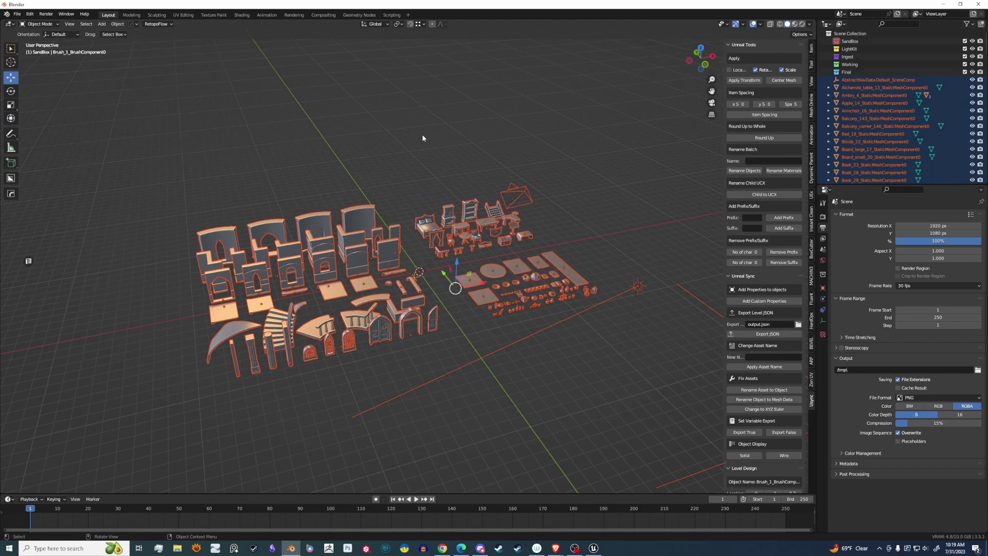
- Deselect the imported objects and switch the viewport to Material Preview shading, orbiting closer to the kit
{"action": "left_click", "coordinate": [422, 134]}
{"action": "middle_click_drag", "start_coordinate": [422, 134], "coordinate": [485, 140]}
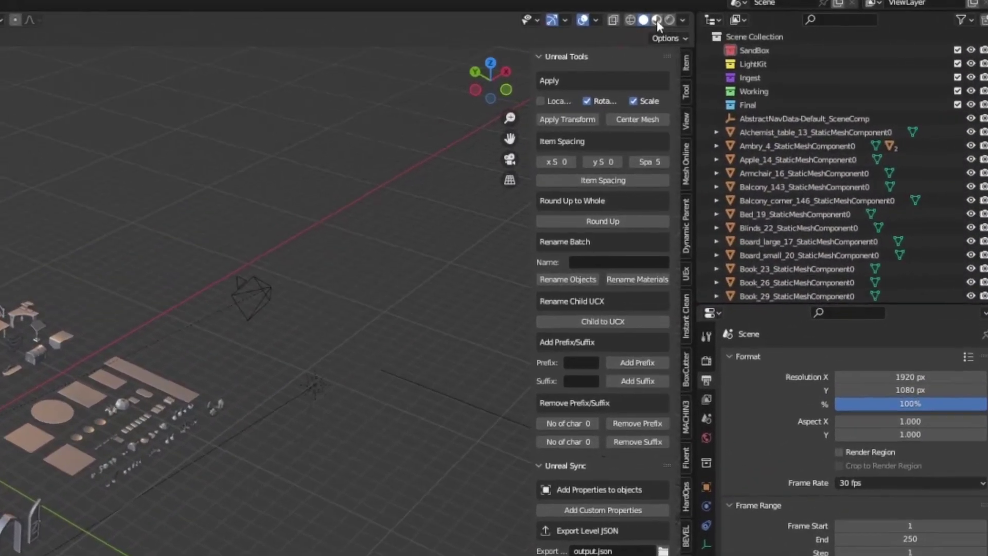
{"action": "left_click", "coordinate": [791, 24]}
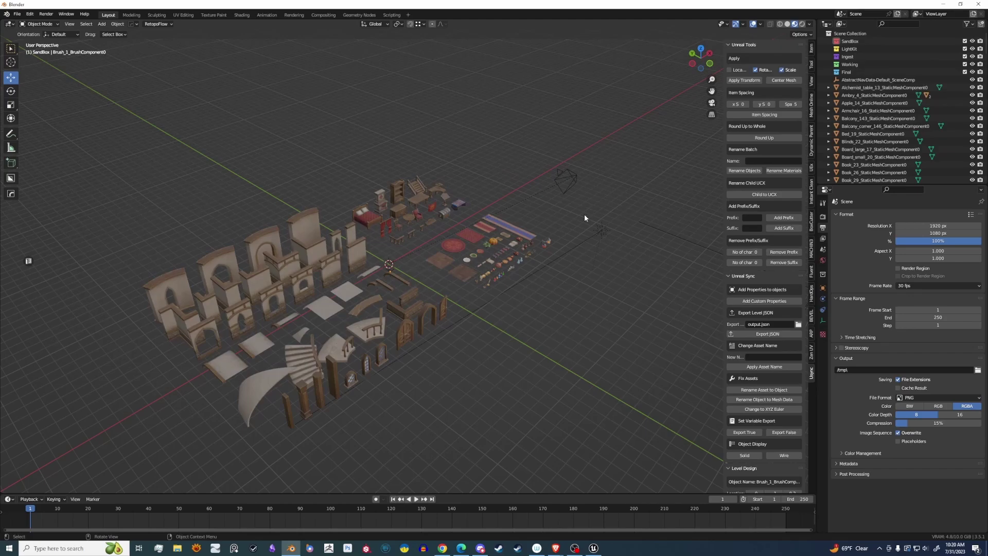
{"action": "middle_click_drag", "start_coordinate": [574, 208], "coordinate": [490, 214]}
{"action": "scroll", "coordinate": [491, 213], "scroll_direction": "up", "scroll_amount": 4}
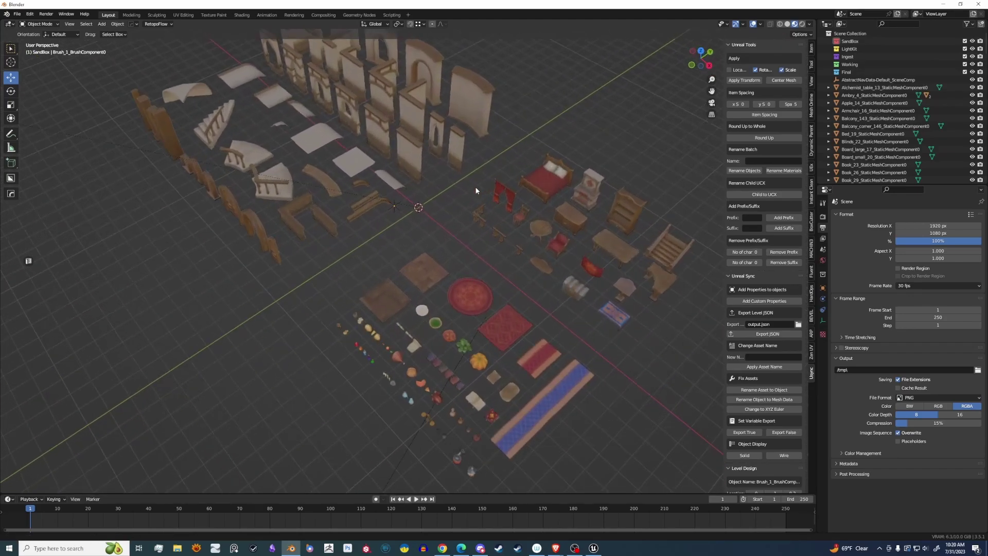
{"action": "scroll", "coordinate": [410, 207], "scroll_direction": "up", "scroll_amount": 3}
{"action": "mouse_move", "coordinate": [410, 208]}
{"action": "middle_mouse_down"}
{"action": "mouse_move", "coordinate": [442, 199]}
{"action": "mouse_move", "coordinate": [292, 172]}
{"action": "mouse_move", "coordinate": [396, 222]}
{"action": "middle_mouse_up"}
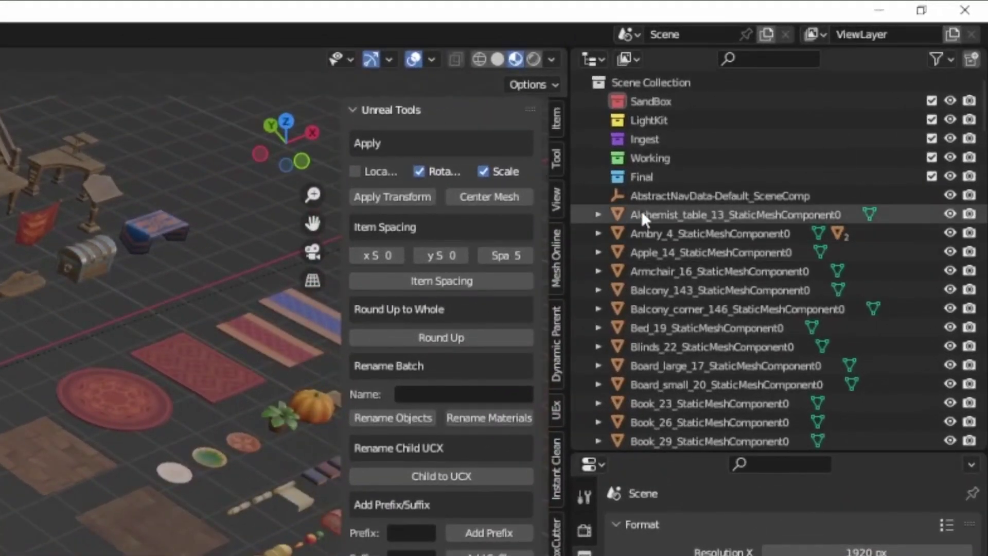
- Delete the navigation data, Brush, CameraActor and DefaultPhysicsVolume objects from the Outliner
{"action": "left_click", "coordinate": [656, 197]}
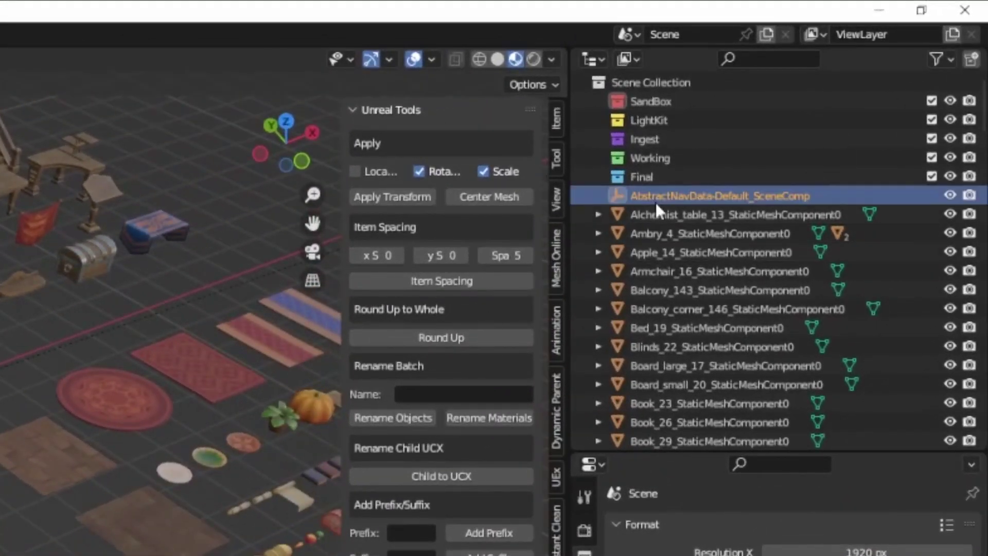
{"action": "scroll", "coordinate": [655, 202], "scroll_direction": "down", "scroll_amount": 5}
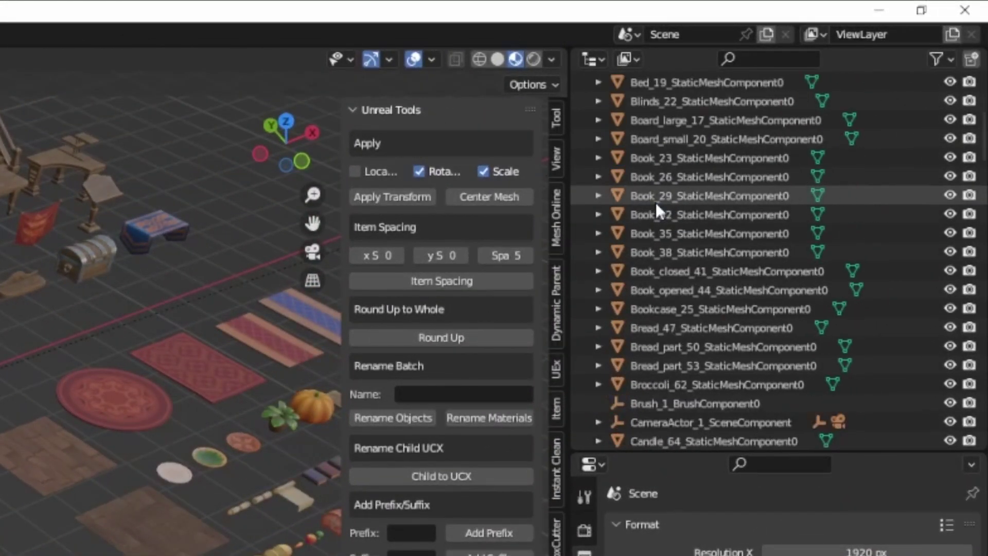
{"action": "left_click", "coordinate": [672, 402]}
{"action": "key", "text": "x"}
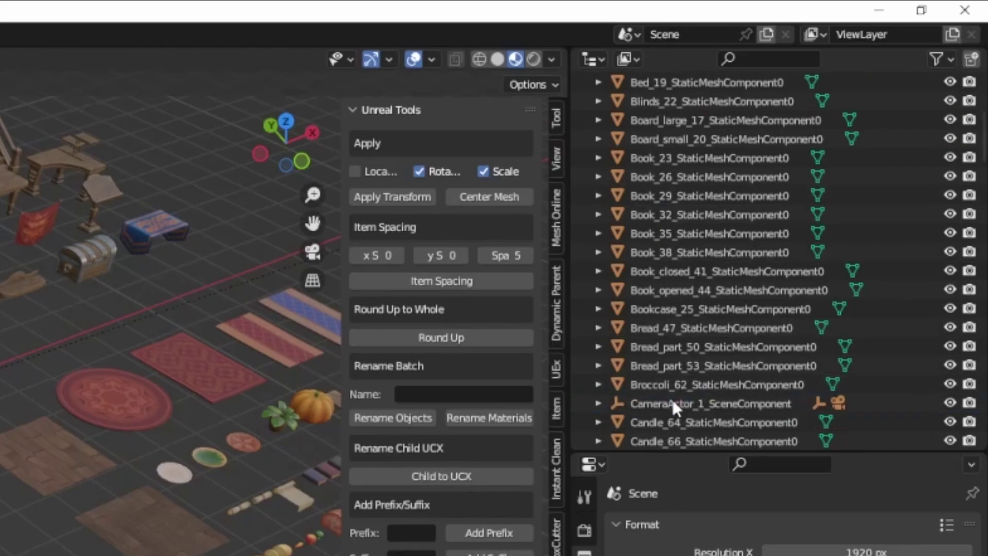
{"action": "left_click", "coordinate": [672, 402]}
{"action": "key", "text": "x"}
{"action": "scroll", "coordinate": [672, 398], "scroll_direction": "down", "scroll_amount": 4}
{"action": "scroll", "coordinate": [672, 394], "scroll_direction": "down", "scroll_amount": 4}
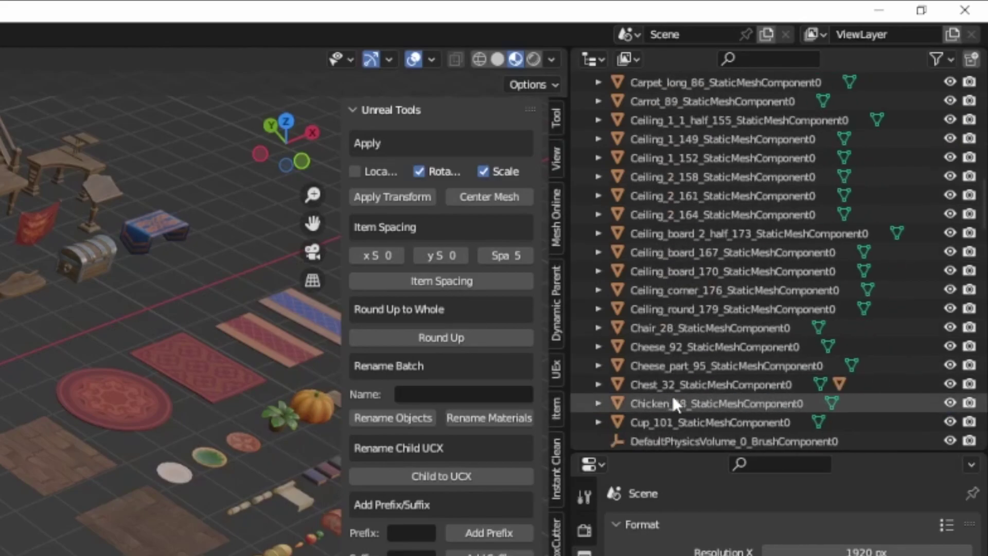
{"action": "scroll", "coordinate": [672, 393], "scroll_direction": "down", "scroll_amount": 1}
{"action": "left_click", "coordinate": [654, 440]}
{"action": "key", "text": "x"}
{"action": "scroll", "coordinate": [721, 358], "scroll_direction": "down", "scroll_amount": 4}
{"action": "scroll", "coordinate": [668, 241], "scroll_direction": "down", "scroll_amount": 2}
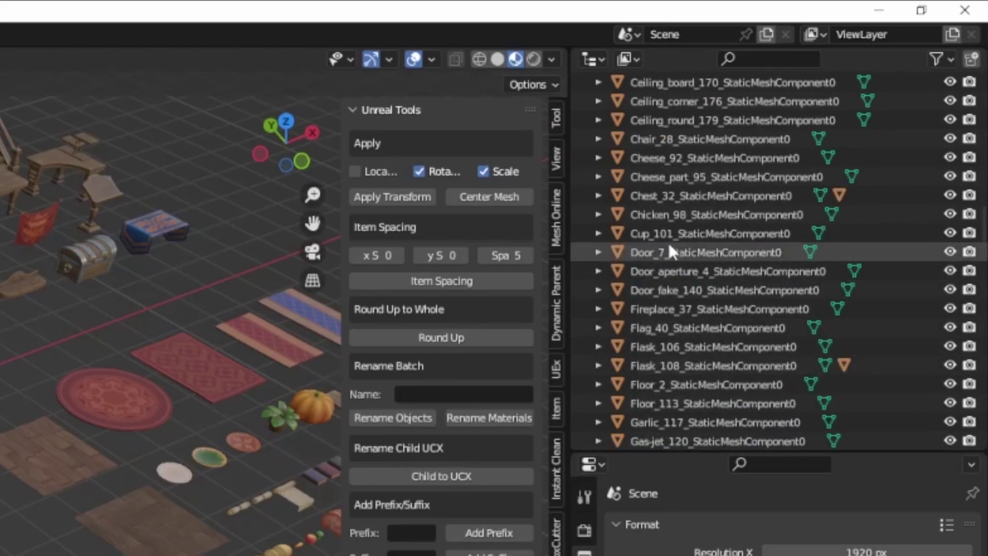
{"action": "scroll", "coordinate": [675, 246], "scroll_direction": "down", "scroll_amount": 4}
- Delete the LightSource, InstancedFoliageActor, SkyLight and SkySphere objects
{"action": "left_click", "coordinate": [635, 292]}
{"action": "key", "text": "x"}
{"action": "left_click", "coordinate": [656, 234]}
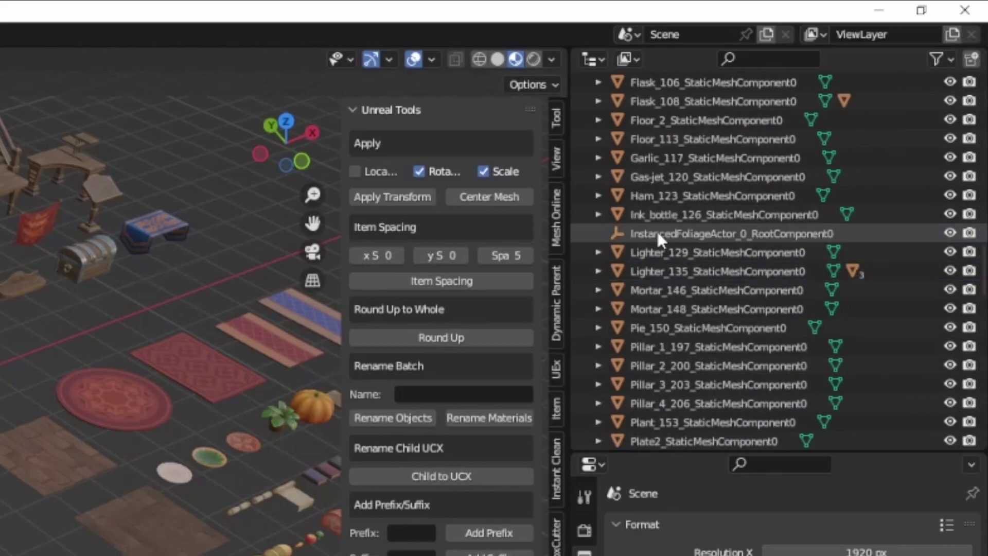
{"action": "key", "text": "x"}
{"action": "scroll", "coordinate": [689, 232], "scroll_direction": "down", "scroll_amount": 3}
{"action": "scroll", "coordinate": [688, 232], "scroll_direction": "down", "scroll_amount": 3}
{"action": "scroll", "coordinate": [686, 236], "scroll_direction": "down", "scroll_amount": 3}
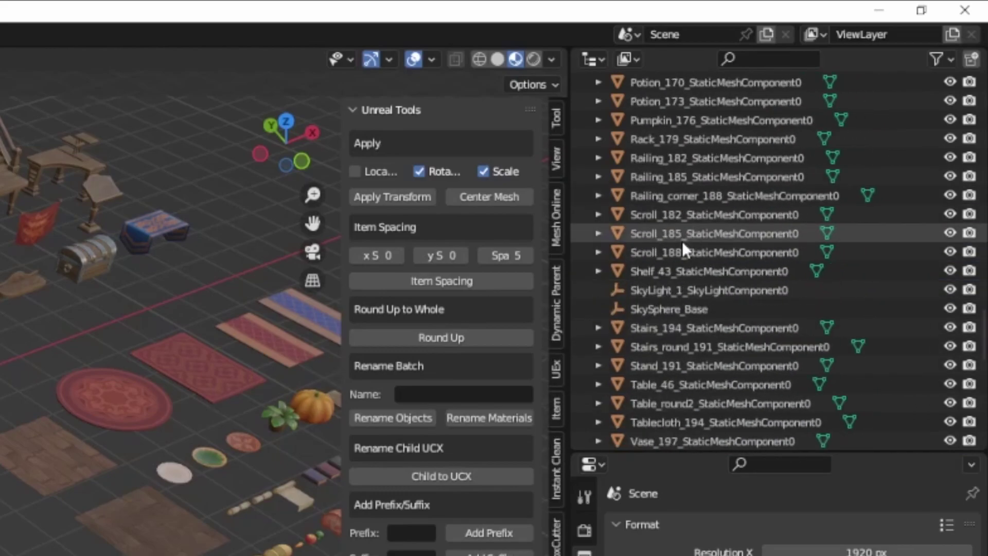
{"action": "left_click", "coordinate": [652, 289]}
{"action": "key", "text": "x"}
{"action": "key", "text": "x"}
{"action": "scroll", "coordinate": [670, 282], "scroll_direction": "down", "scroll_amount": 4}
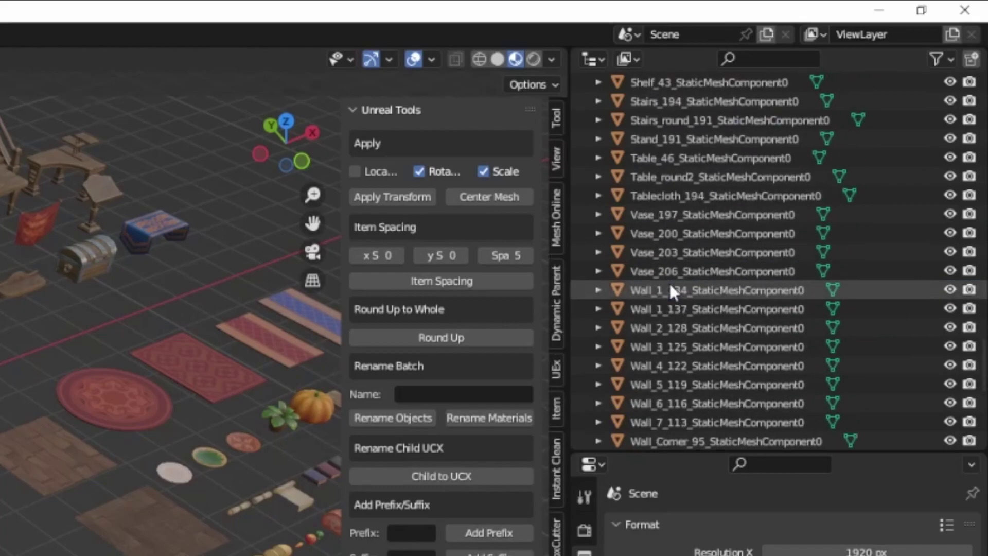
{"action": "scroll", "coordinate": [669, 282], "scroll_direction": "down", "scroll_amount": 4}
{"action": "scroll", "coordinate": [669, 283], "scroll_direction": "down", "scroll_amount": 1}
{"action": "scroll", "coordinate": [668, 324], "scroll_direction": "up", "scroll_amount": 5}
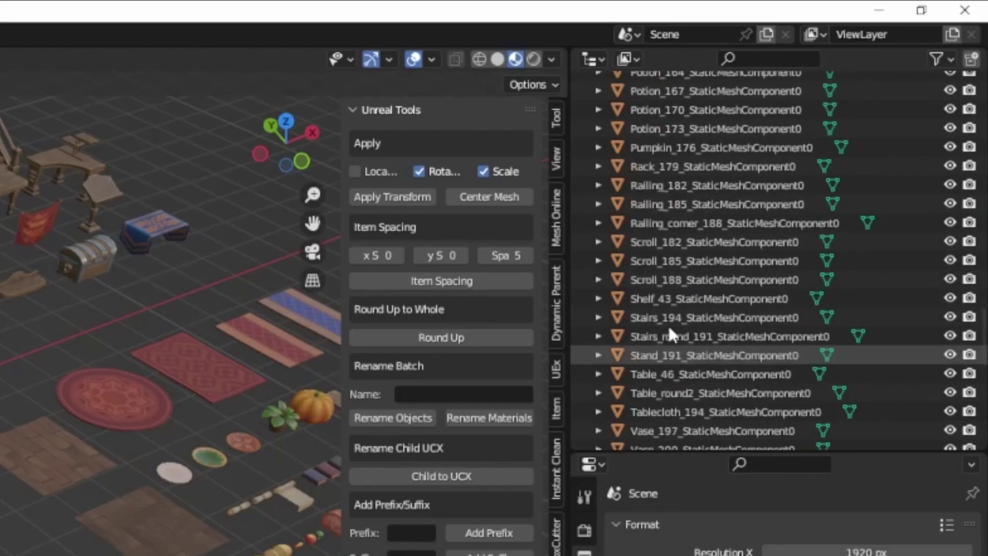
{"action": "scroll", "coordinate": [668, 324], "scroll_direction": "up", "scroll_amount": 5}
{"action": "scroll", "coordinate": [667, 324], "scroll_direction": "up", "scroll_amount": 5}
{"action": "scroll", "coordinate": [667, 324], "scroll_direction": "up", "scroll_amount": 5}
{"action": "scroll", "coordinate": [667, 324], "scroll_direction": "up", "scroll_amount": 5}
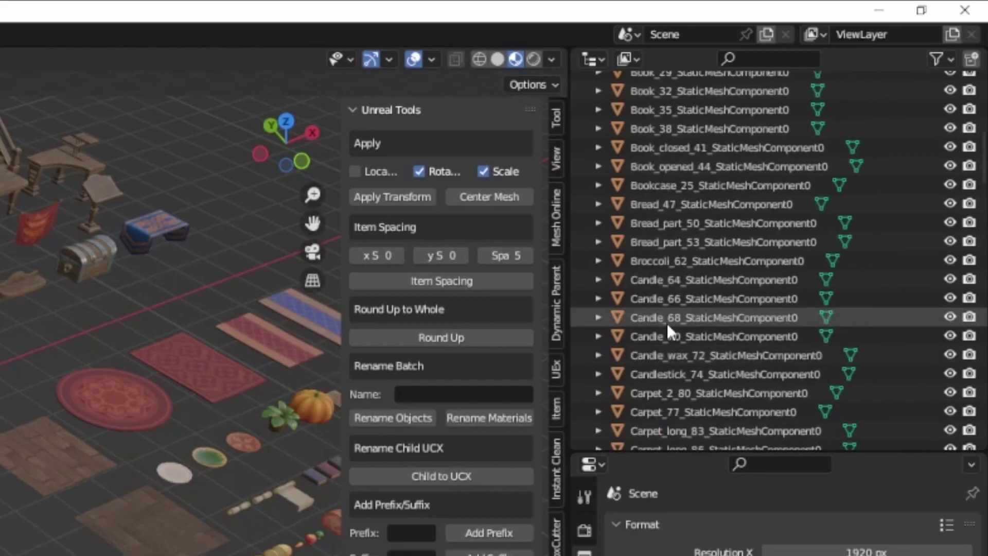
{"action": "scroll", "coordinate": [667, 324], "scroll_direction": "up", "scroll_amount": 5}
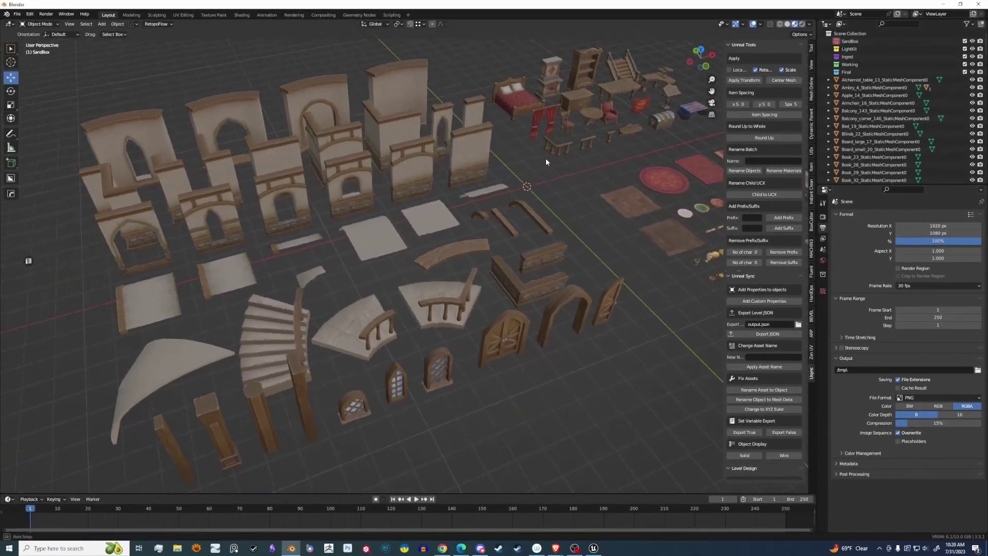
{"action": "scroll", "coordinate": [546, 243], "scroll_direction": "down", "scroll_amount": 3}
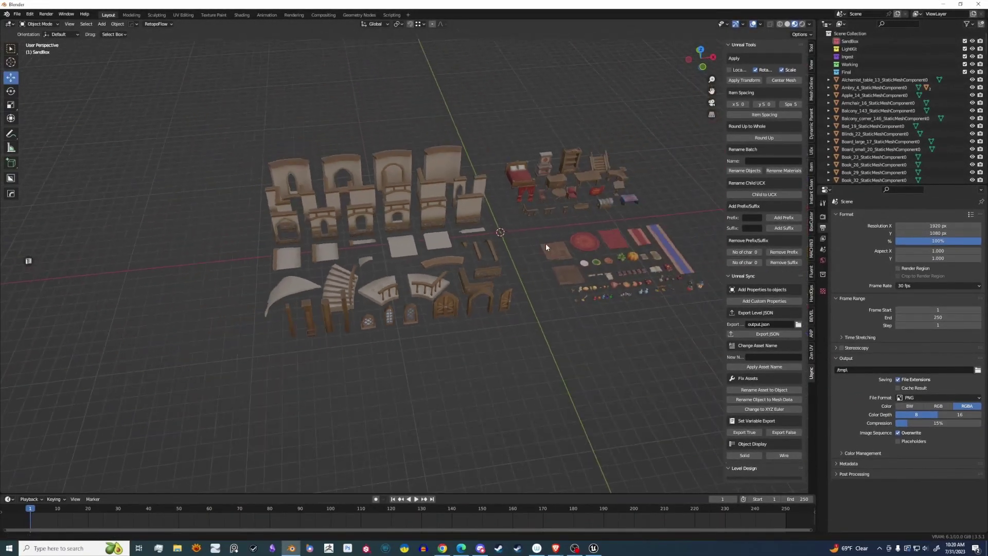
{"action": "scroll", "coordinate": [532, 217], "scroll_direction": "down", "scroll_amount": 2}
- Box-select every kit object and clear parents with Clear and Keep Transformation (Alt+P)
{"action": "middle_click_drag", "start_coordinate": [523, 193], "coordinate": [575, 287]}
{"action": "left_click_drag", "start_coordinate": [636, 325], "coordinate": [194, 79]}
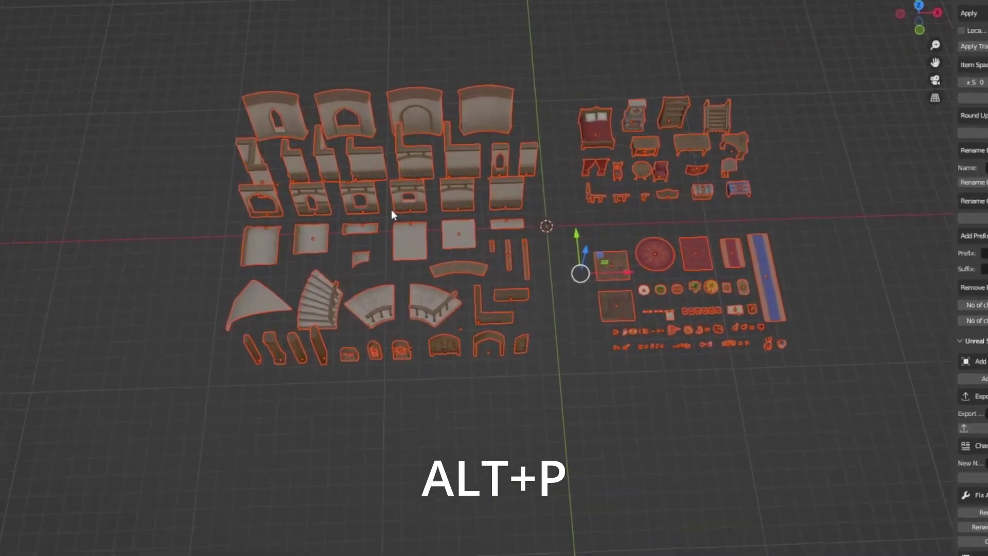
{"action": "key", "text": "alt+p"}
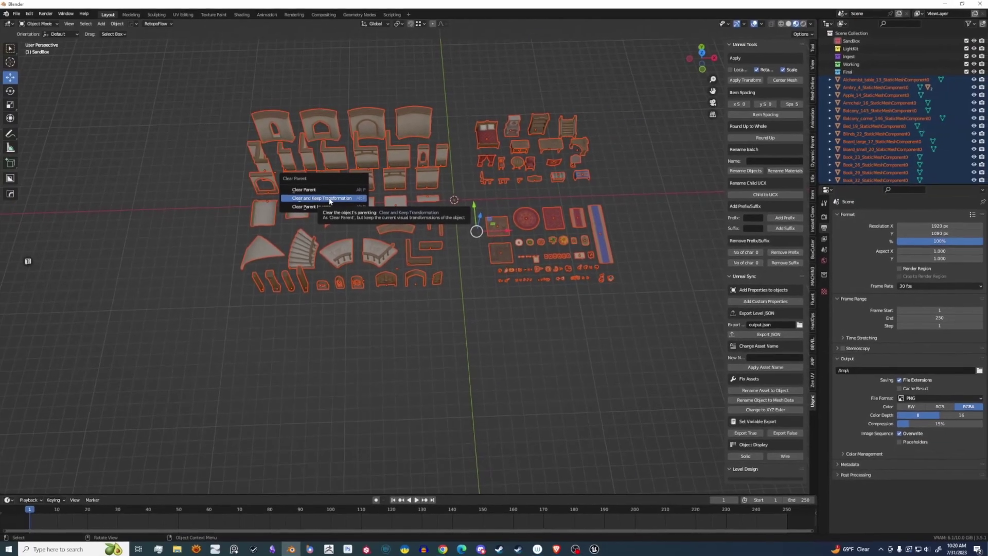
{"action": "left_click", "coordinate": [390, 249]}
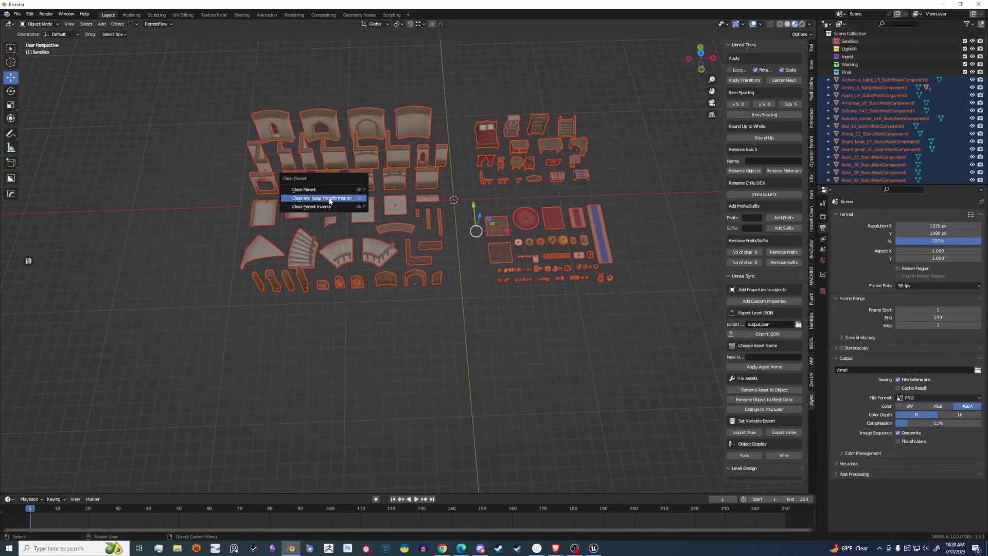
- Frame and inspect the armory door and the two cabinet doors, then look over the rugs and floor tiles
{"action": "left_click", "coordinate": [516, 151]}
{"action": "key", "text": "KP_Decimal"}
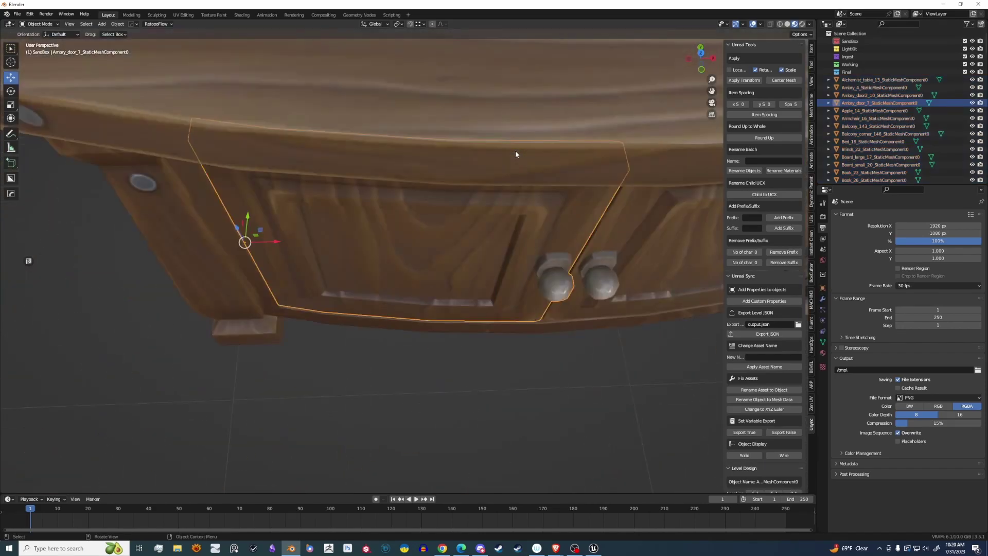
{"action": "mouse_move", "coordinate": [450, 252]}
{"action": "middle_mouse_down"}
{"action": "mouse_move", "coordinate": [458, 189]}
{"action": "mouse_move", "coordinate": [488, 251]}
{"action": "mouse_move", "coordinate": [382, 248]}
{"action": "middle_mouse_up"}
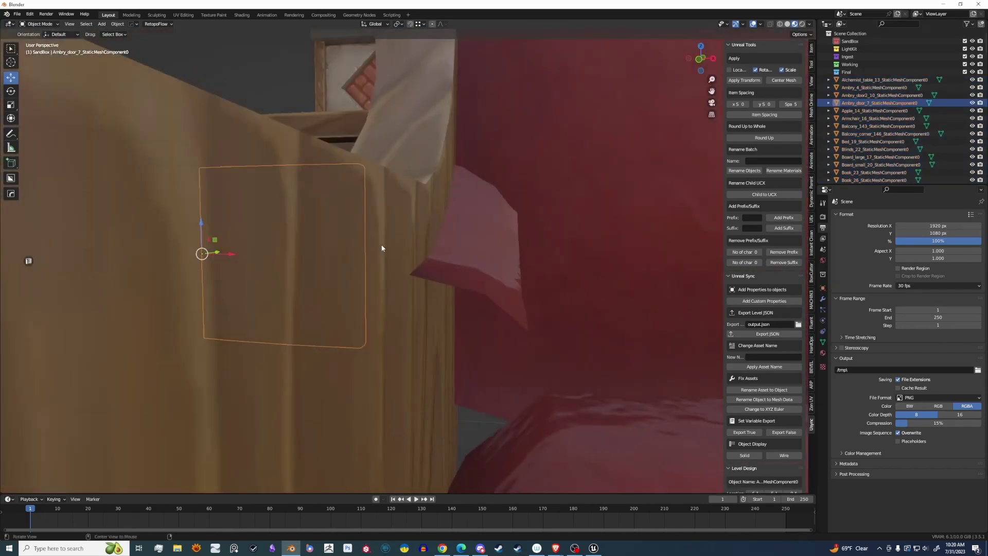
{"action": "scroll", "coordinate": [440, 255], "scroll_direction": "down", "scroll_amount": 5}
{"action": "left_click", "coordinate": [464, 263]}
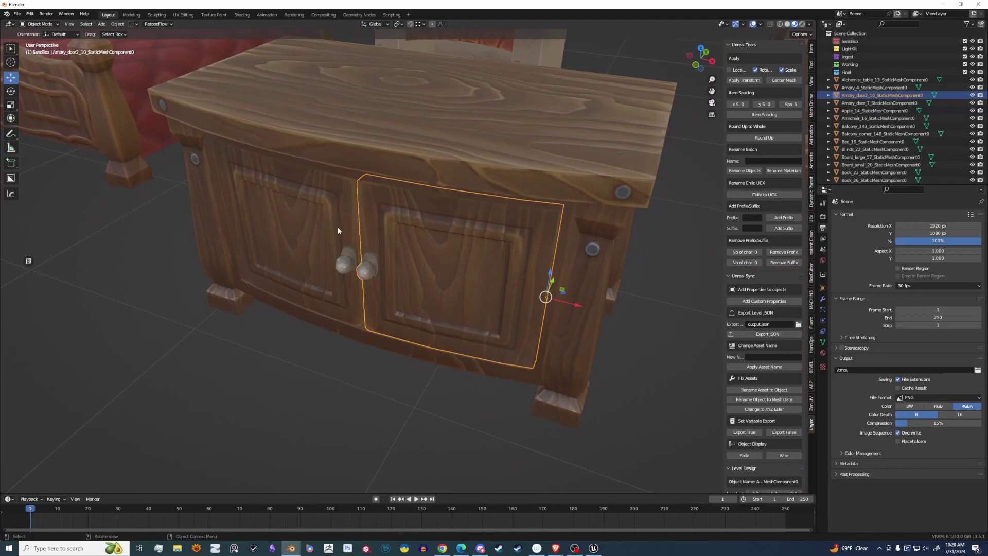
{"action": "left_click", "coordinate": [330, 226]}
{"action": "scroll", "coordinate": [390, 231], "scroll_direction": "down", "scroll_amount": 4}
{"action": "scroll", "coordinate": [415, 221], "scroll_direction": "down", "scroll_amount": 4}
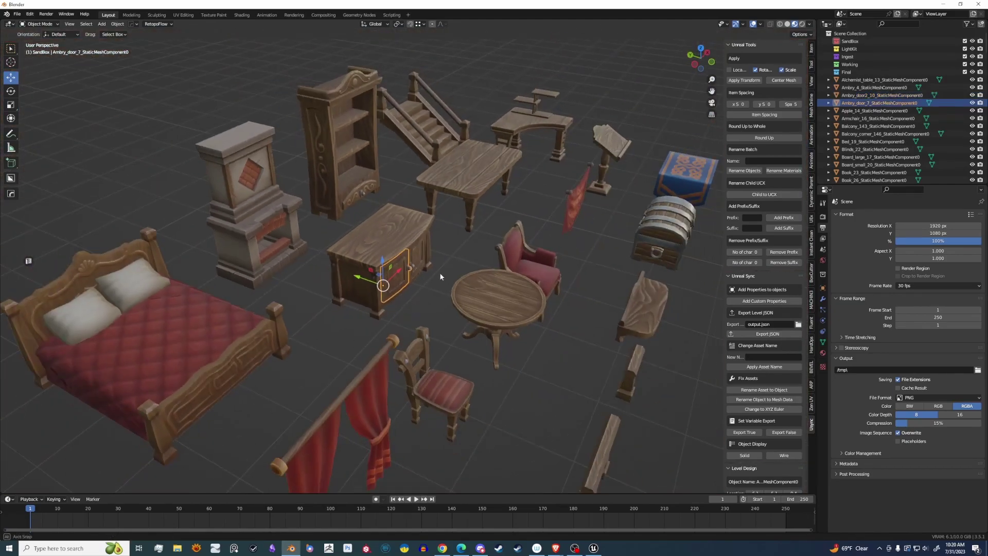
{"action": "scroll", "coordinate": [409, 270], "scroll_direction": "down", "scroll_amount": 3}
{"action": "scroll", "coordinate": [409, 272], "scroll_direction": "down", "scroll_amount": 3}
{"action": "middle_click_drag", "start_coordinate": [412, 295], "coordinate": [504, 298]}
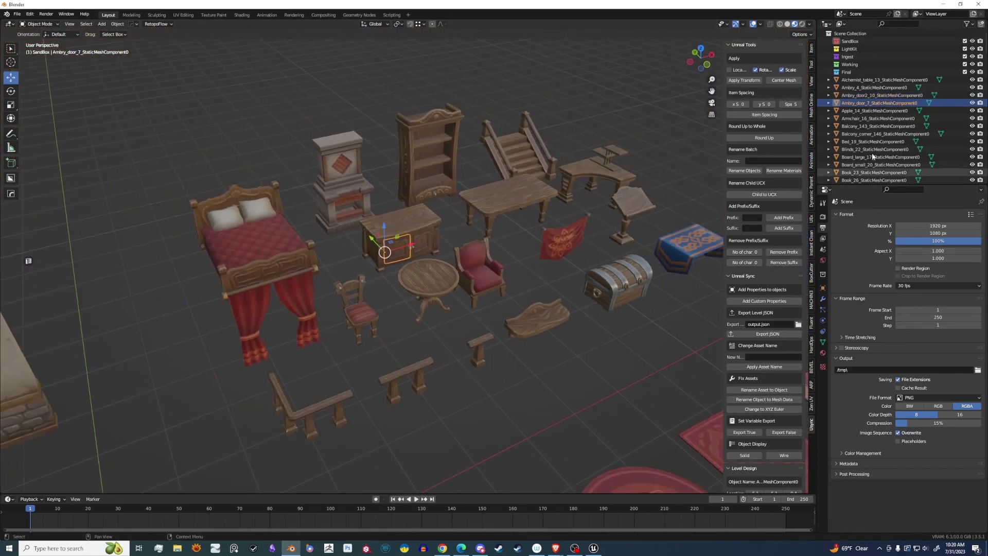
{"action": "scroll", "coordinate": [870, 140], "scroll_direction": "down", "scroll_amount": 5}
{"action": "scroll", "coordinate": [870, 140], "scroll_direction": "down", "scroll_amount": 5}
{"action": "scroll", "coordinate": [870, 140], "scroll_direction": "down", "scroll_amount": 3}
{"action": "scroll", "coordinate": [870, 140], "scroll_direction": "down", "scroll_amount": 3}
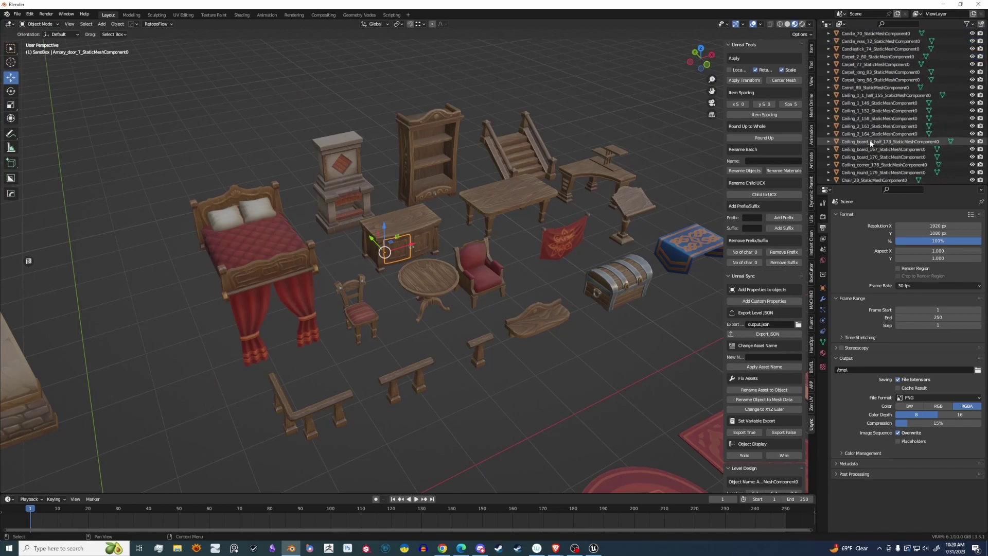
{"action": "scroll", "coordinate": [870, 139], "scroll_direction": "down", "scroll_amount": 5}
{"action": "scroll", "coordinate": [870, 140], "scroll_direction": "down", "scroll_amount": 5}
{"action": "scroll", "coordinate": [870, 140], "scroll_direction": "down", "scroll_amount": 4}
{"action": "scroll", "coordinate": [870, 140], "scroll_direction": "down", "scroll_amount": 4}
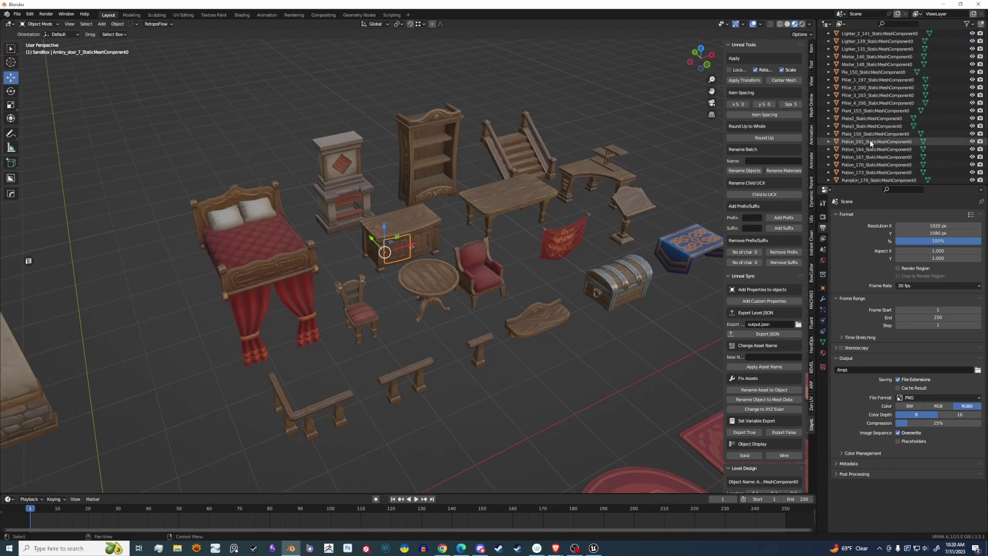
{"action": "scroll", "coordinate": [870, 140], "scroll_direction": "down", "scroll_amount": 5}
{"action": "scroll", "coordinate": [870, 139], "scroll_direction": "down", "scroll_amount": 5}
{"action": "scroll", "coordinate": [870, 140], "scroll_direction": "down", "scroll_amount": 4}
{"action": "scroll", "coordinate": [870, 140], "scroll_direction": "down", "scroll_amount": 4}
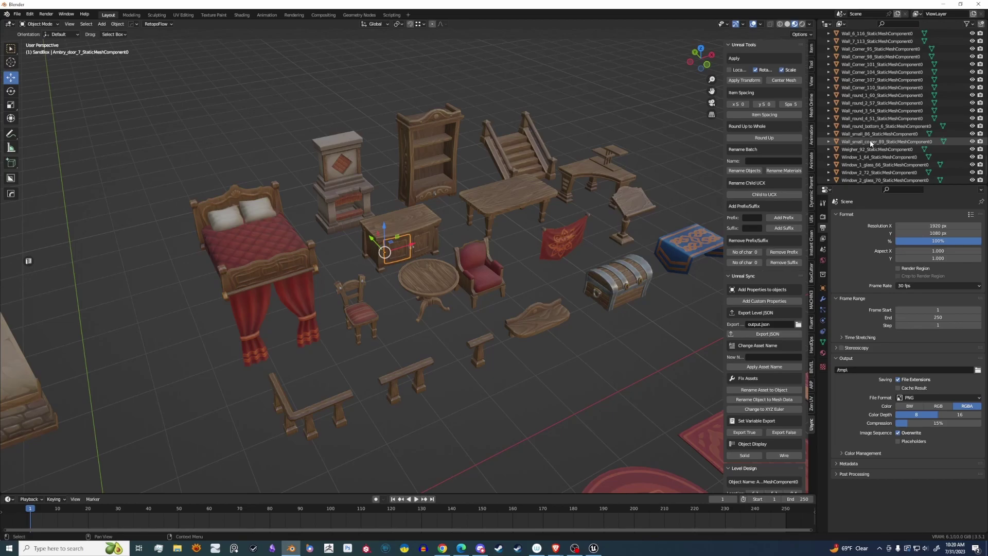
{"action": "scroll", "coordinate": [870, 140], "scroll_direction": "down", "scroll_amount": 3}
{"action": "mouse_move", "coordinate": [541, 283]}
{"action": "middle_mouse_down", "text": "shift"}
{"action": "mouse_move", "coordinate": [515, 277]}
{"action": "mouse_move", "coordinate": [418, 189]}
{"action": "mouse_move", "coordinate": [445, 181]}
{"action": "middle_mouse_up", "text": "shift"}
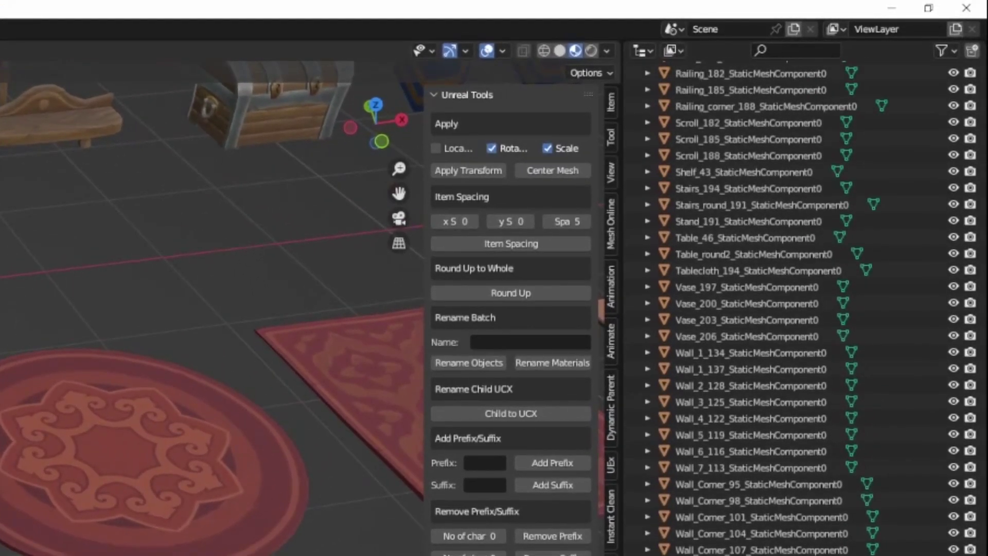
{"action": "scroll", "coordinate": [727, 416], "scroll_direction": "up", "scroll_amount": 5}
{"action": "scroll", "coordinate": [727, 416], "scroll_direction": "up", "scroll_amount": 5}
{"action": "scroll", "coordinate": [727, 415], "scroll_direction": "up", "scroll_amount": 5}
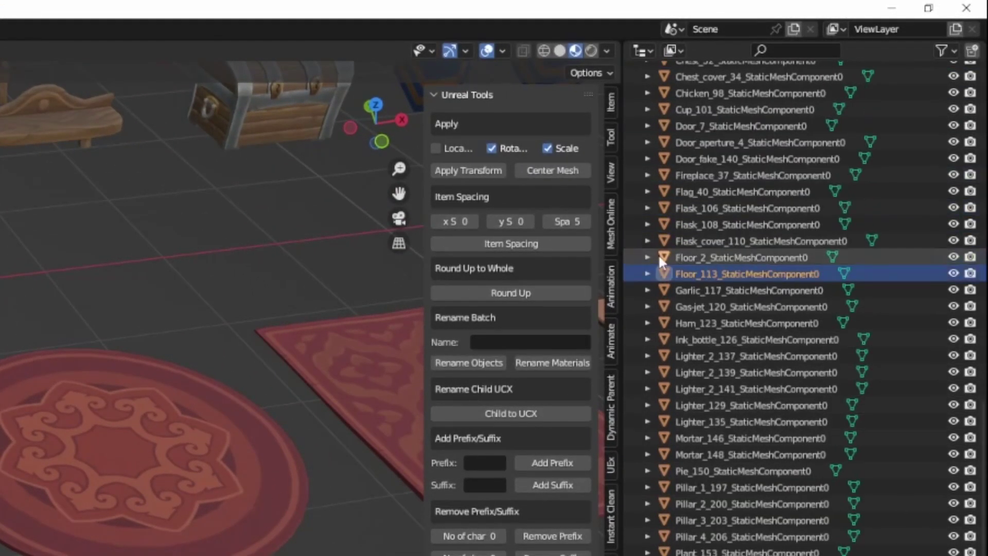
- Expand Floor_113 in the Outliner and select its Floor_1 mesh
{"action": "left_click", "coordinate": [647, 273]}
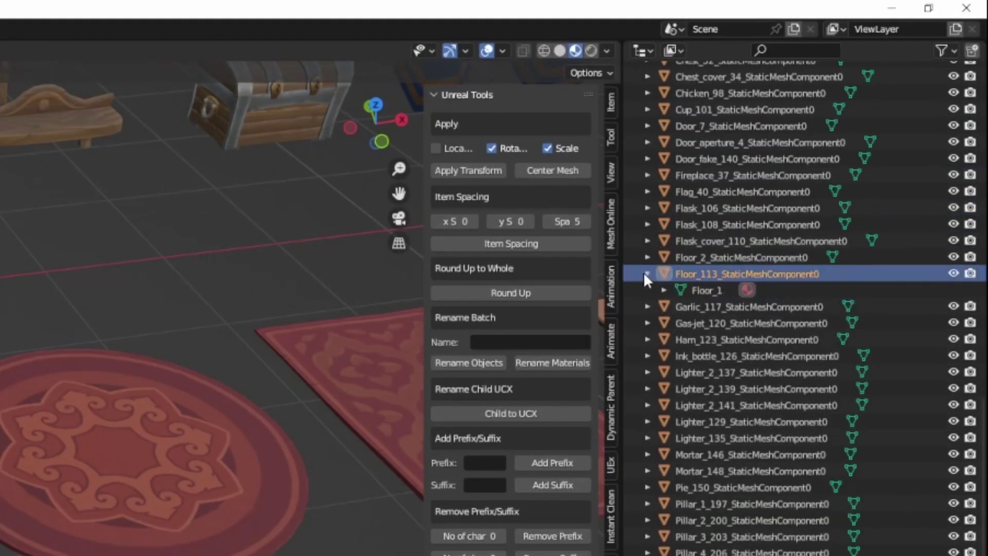
{"action": "left_click", "coordinate": [703, 289]}
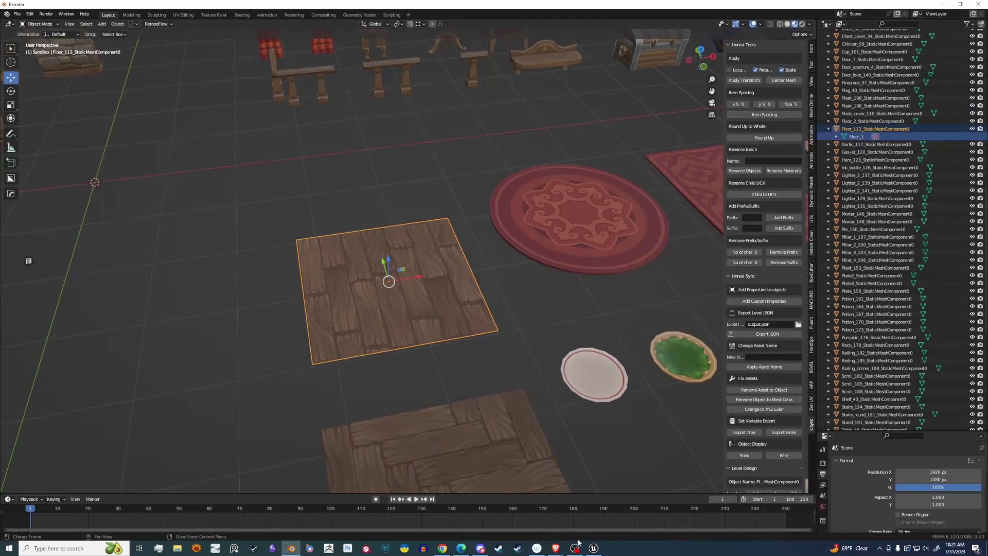
- In Unreal, select the floor tile and use Browse to Asset on Floor_1 to locate its mesh in Models
{"action": "left_click", "coordinate": [594, 548]}
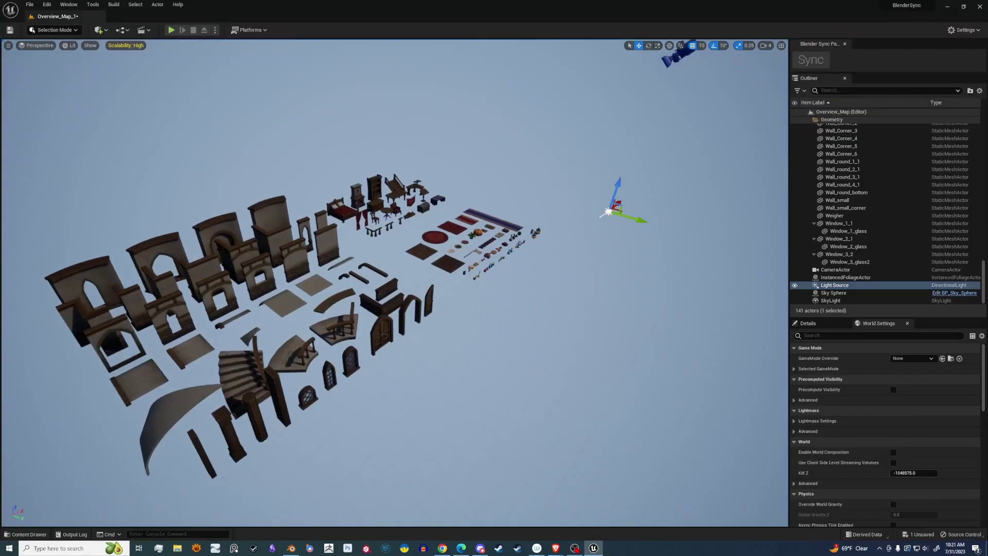
{"action": "right_click_drag", "start_coordinate": [386, 308], "coordinate": [401, 309]}
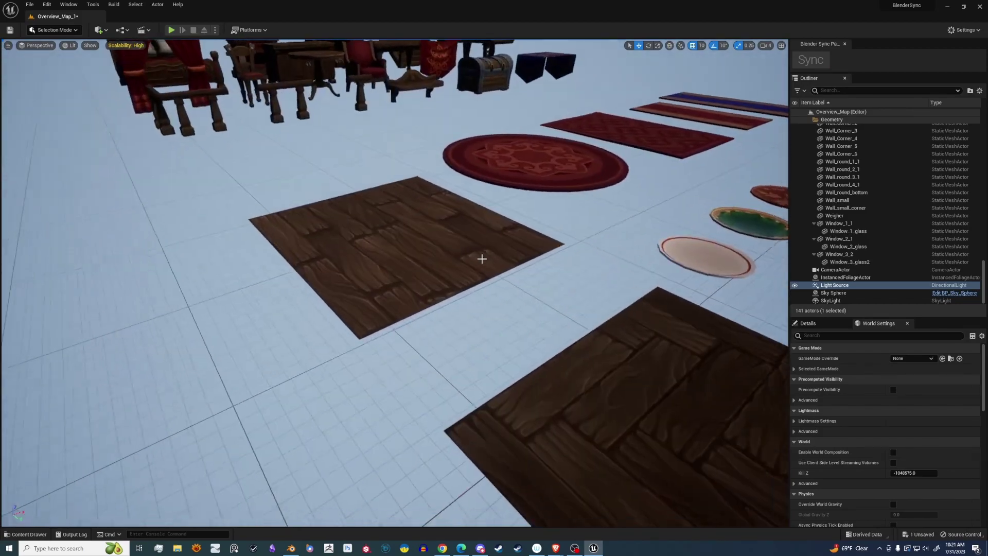
{"action": "left_click", "coordinate": [420, 255]}
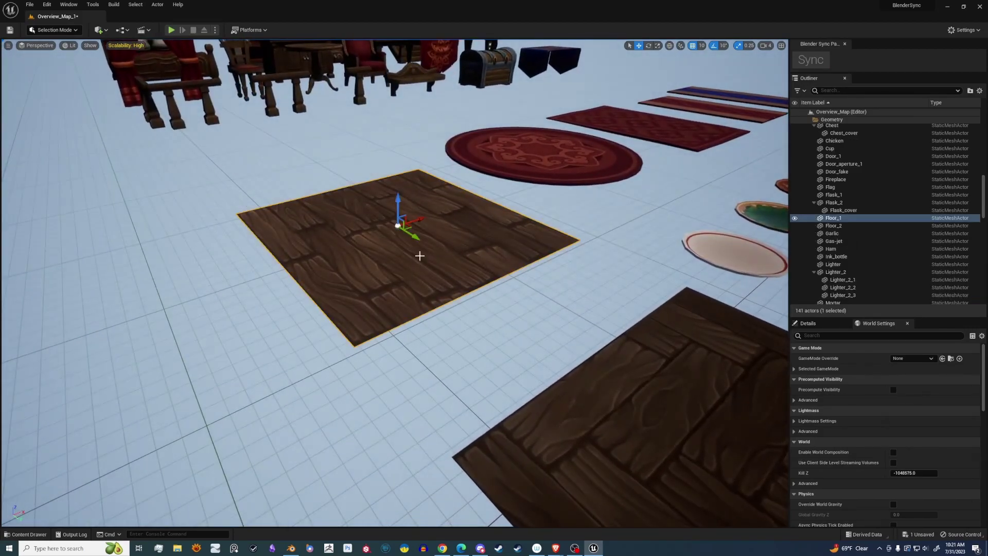
{"action": "right_click", "coordinate": [842, 222]}
{"action": "left_click", "coordinate": [857, 238]}
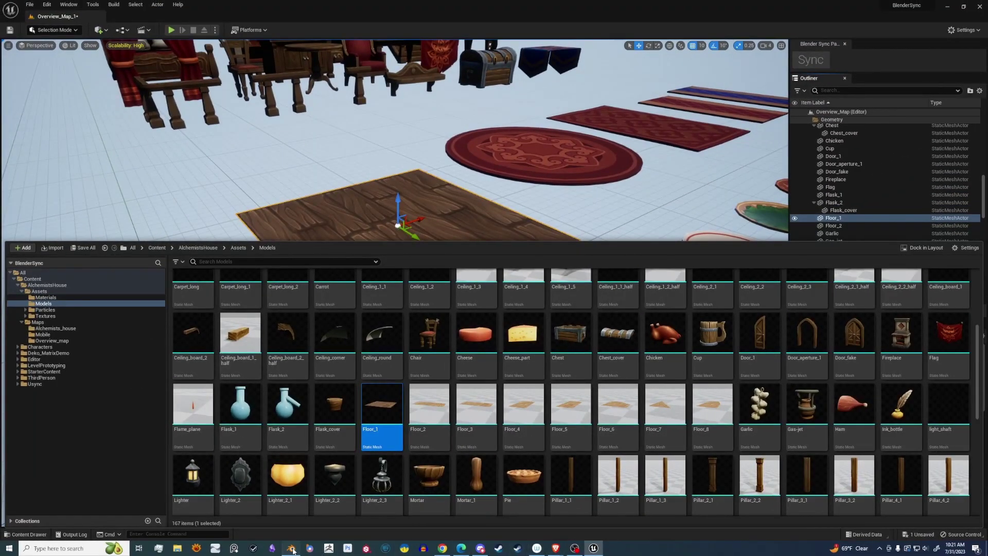
{"action": "left_click", "coordinate": [292, 549]}
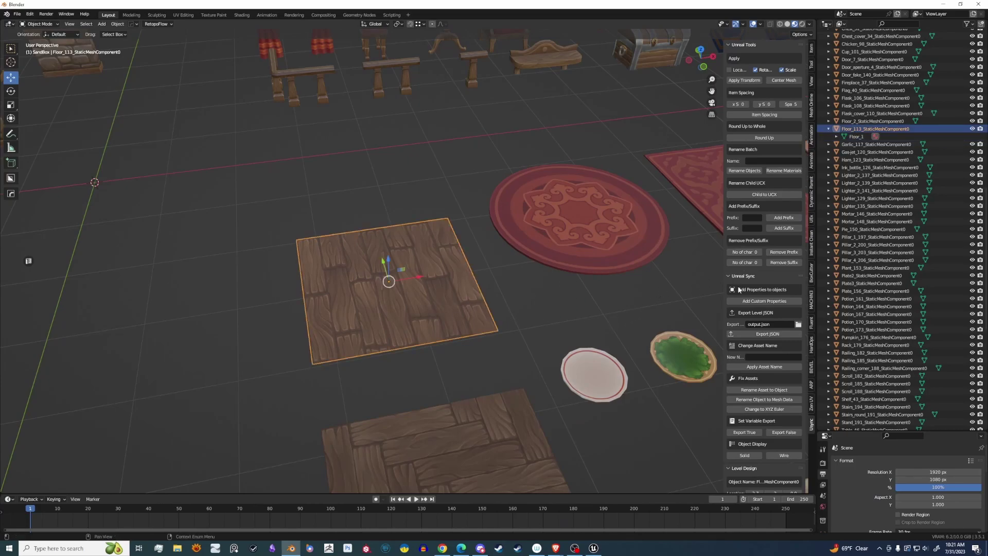
- Collapse the other UEx panels and run Rename Object to Mesh Data so Floor_113_StaticMeshComponent0 becomes Floor_1
{"action": "left_click", "coordinate": [745, 44]}
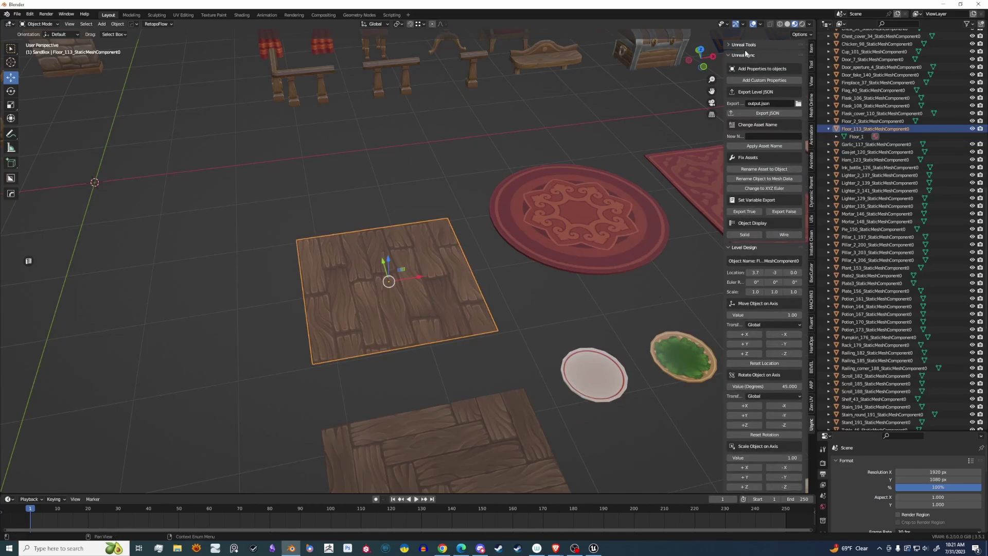
{"action": "left_click", "coordinate": [745, 248]}
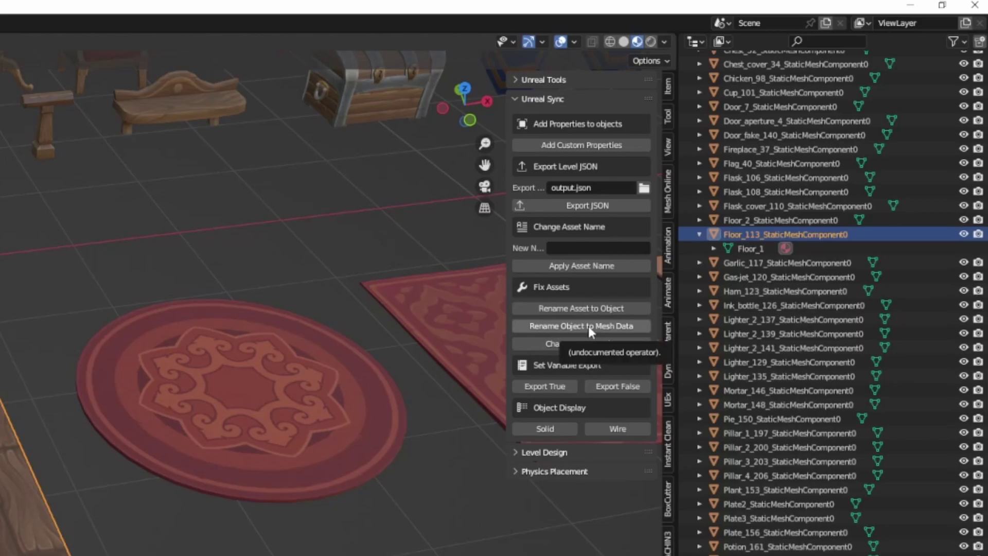
{"action": "left_click", "coordinate": [588, 326]}
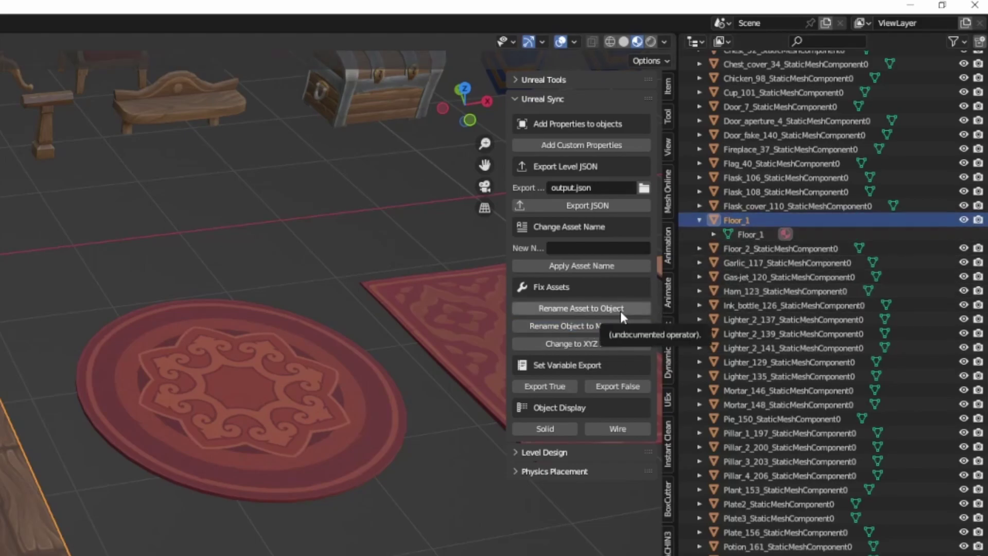
- Review Floor_1's Transform and rotation modes in the Item tab without changing them
{"action": "left_click", "coordinate": [671, 83]}
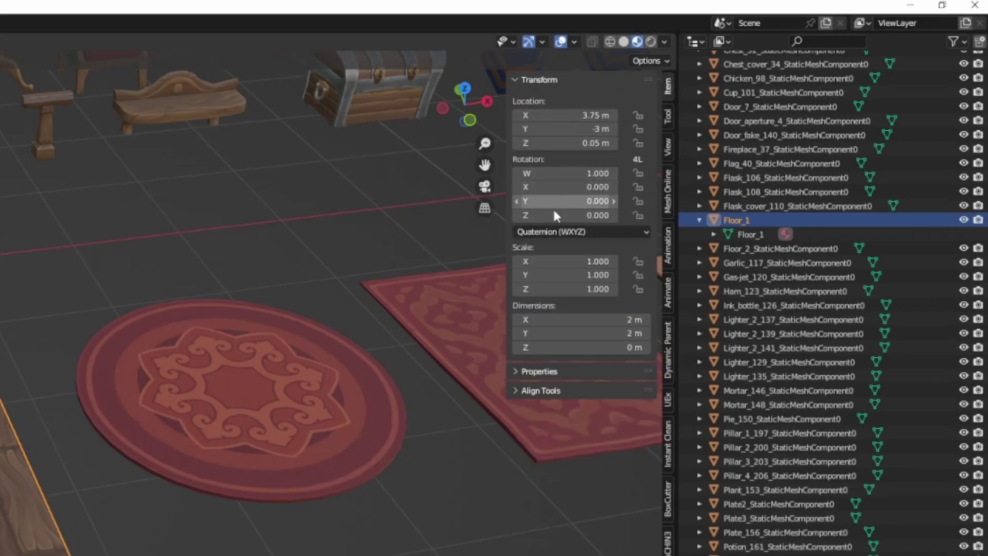
{"action": "left_click", "coordinate": [559, 232]}
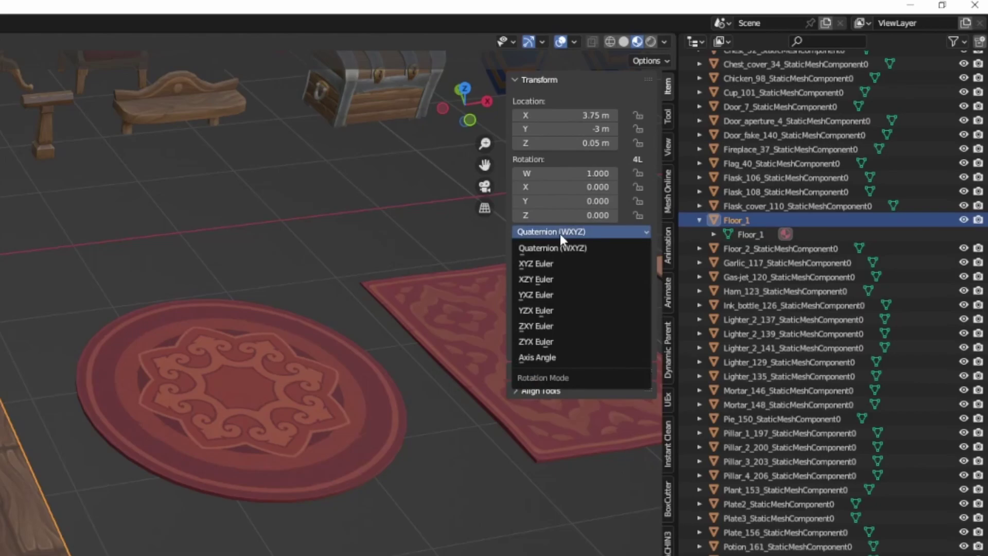
{"action": "left_click", "coordinate": [461, 234]}
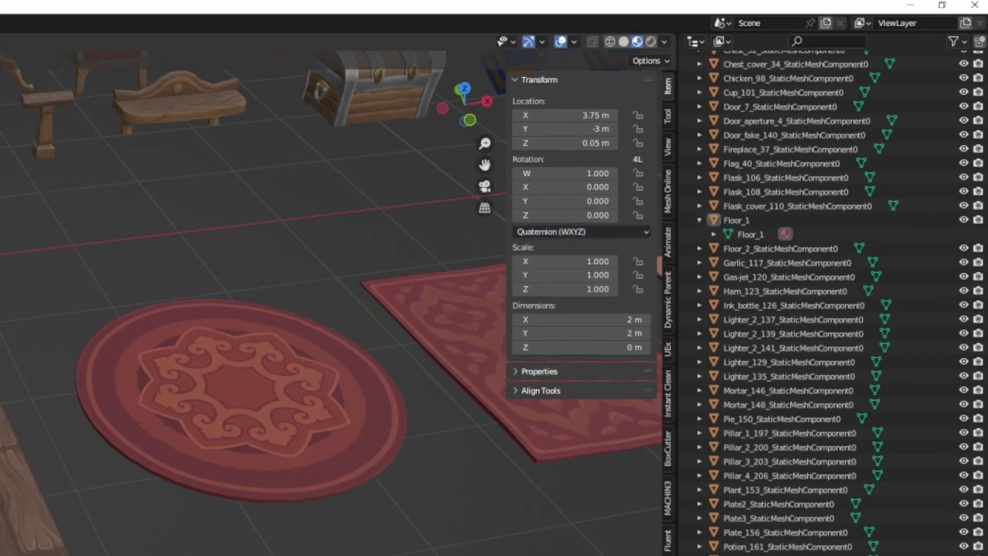
{"action": "left_click", "coordinate": [667, 348]}
{"action": "left_click", "coordinate": [343, 394]}
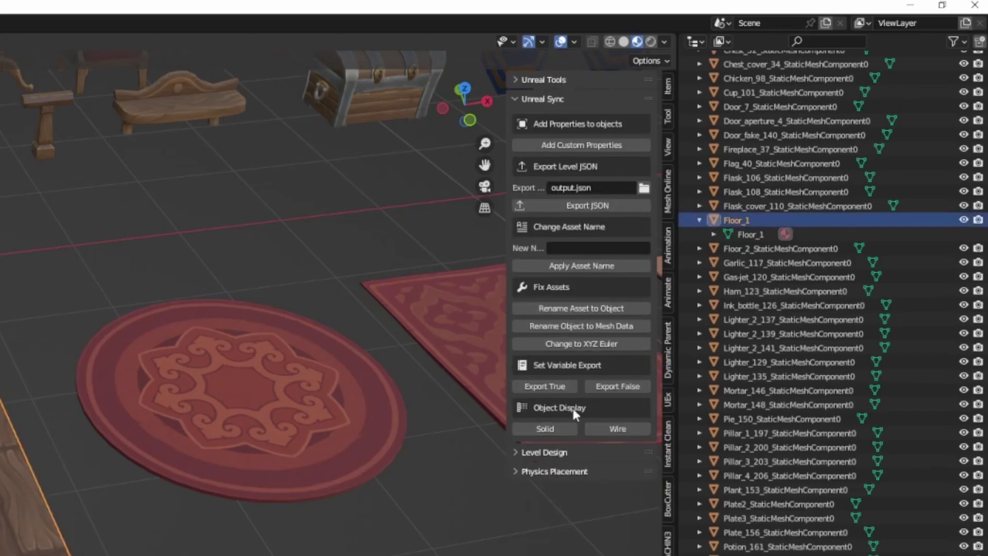
{"action": "left_click", "coordinate": [582, 344]}
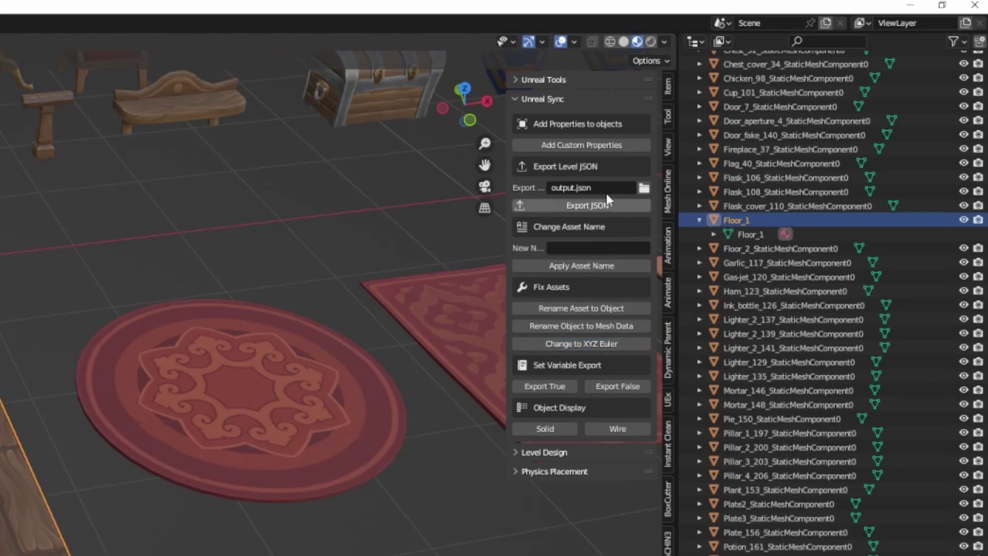
{"action": "left_click", "coordinate": [669, 85]}
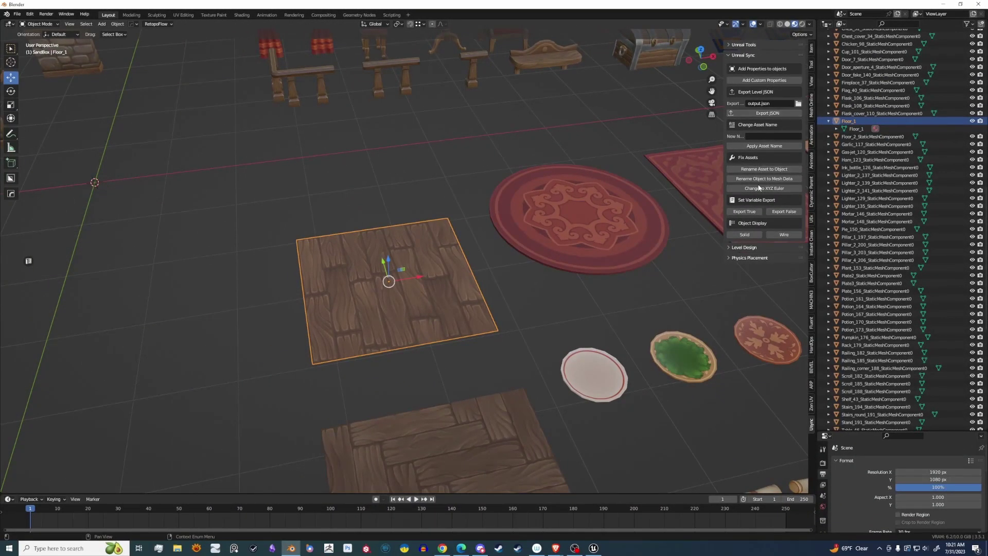
- Box-select all kit assets and run Rename Object to Mesh Data so each takes its short name like Chicken, Cup, Door_1
{"action": "left_click", "coordinate": [455, 153]}
{"action": "scroll", "coordinate": [461, 133], "scroll_direction": "down", "scroll_amount": 8}
{"action": "scroll", "coordinate": [468, 201], "scroll_direction": "down", "scroll_amount": 3}
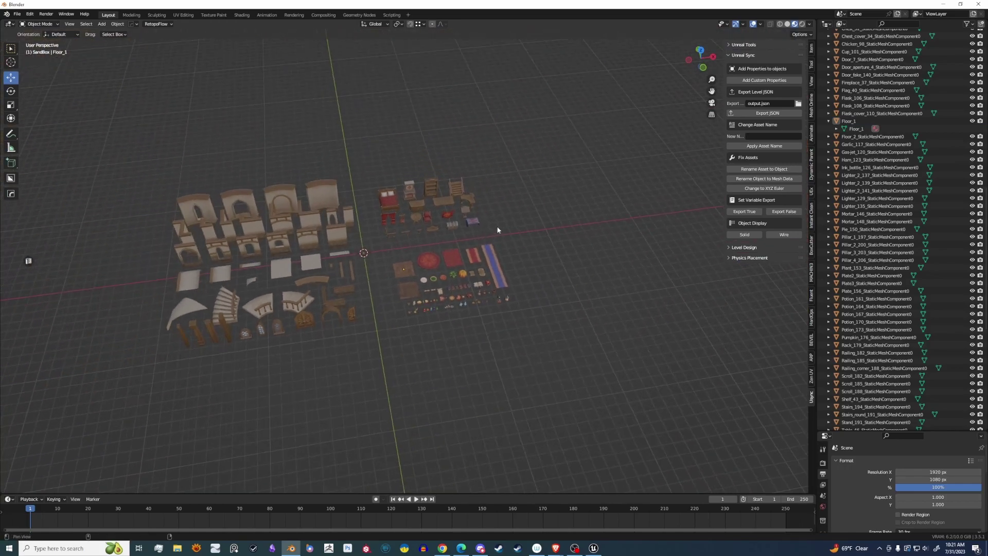
{"action": "middle_click_drag", "start_coordinate": [498, 230], "coordinate": [548, 253]}
{"action": "left_click_drag", "start_coordinate": [591, 354], "coordinate": [186, 127]}
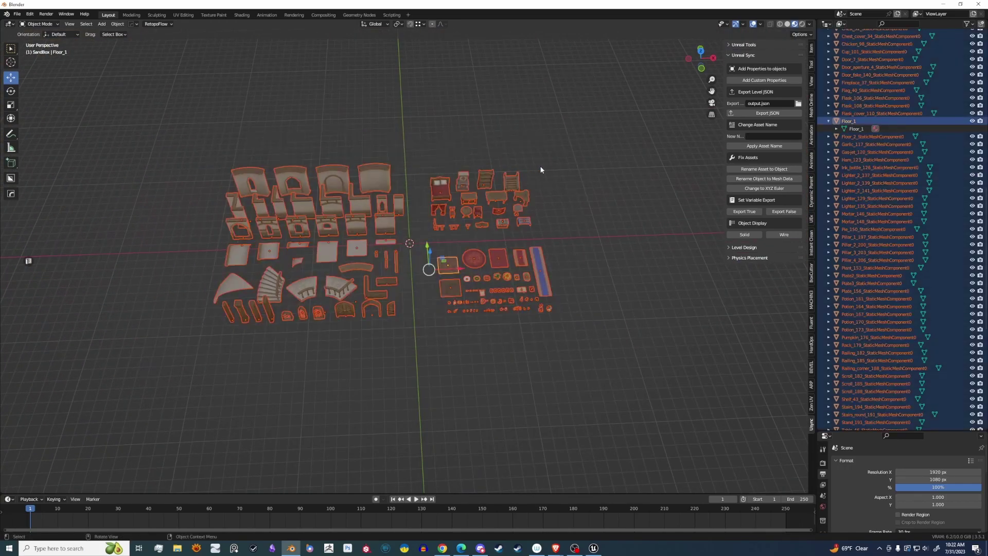
{"action": "left_click", "coordinate": [770, 179]}
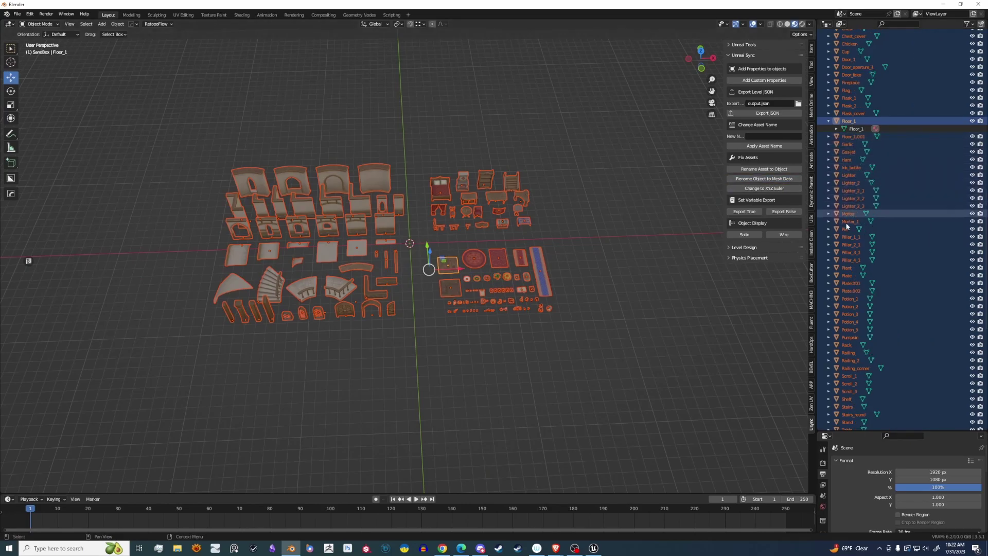
{"action": "left_click", "coordinate": [642, 345]}
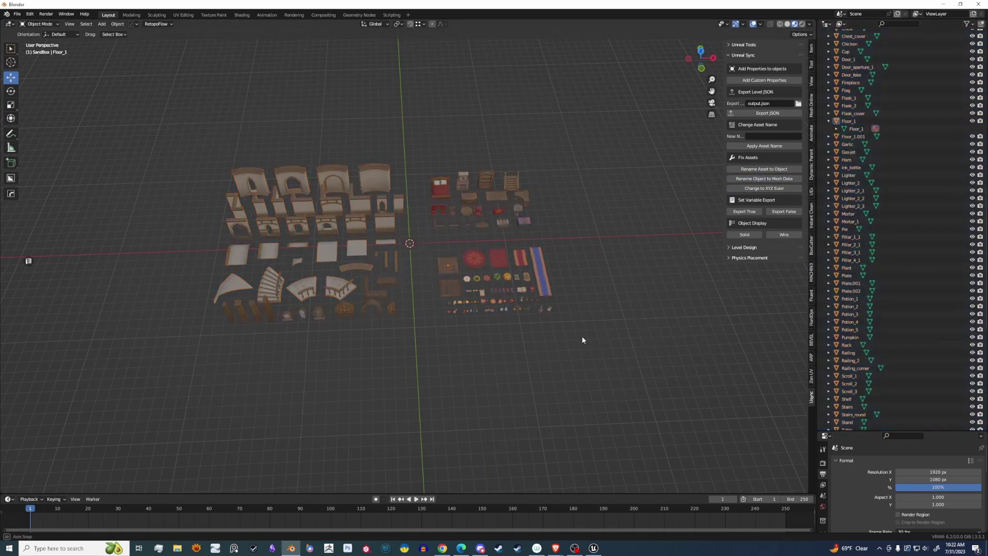
{"action": "scroll", "coordinate": [520, 323], "scroll_direction": "up", "scroll_amount": 4}
{"action": "scroll", "coordinate": [473, 199], "scroll_direction": "up", "scroll_amount": 4}
{"action": "scroll", "coordinate": [480, 166], "scroll_direction": "up", "scroll_amount": 3}
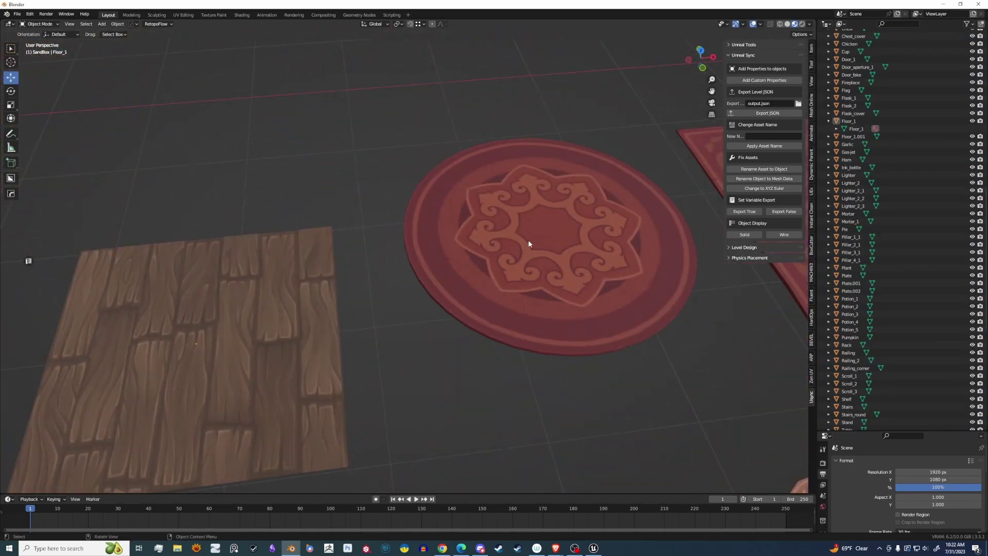
- Select the round carpet and bring up its Object Properties > Custom Properties
{"action": "left_click", "coordinate": [529, 244]}
{"action": "scroll", "coordinate": [529, 244], "scroll_direction": "down", "scroll_amount": 3}
{"action": "mouse_move", "coordinate": [498, 248]}
{"action": "middle_mouse_down"}
{"action": "mouse_move", "coordinate": [529, 240]}
{"action": "mouse_move", "coordinate": [514, 257]}
{"action": "middle_mouse_up"}
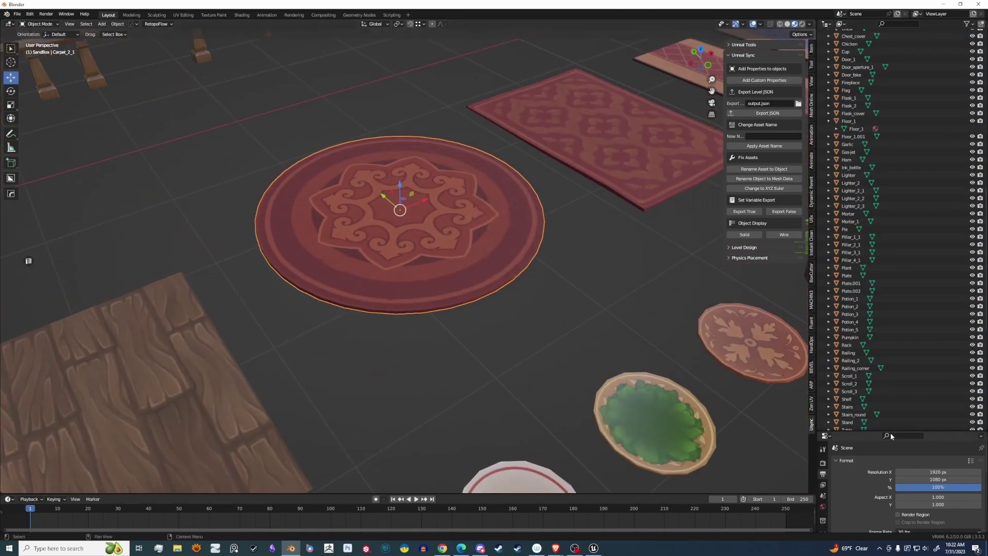
{"action": "left_click_drag", "start_coordinate": [889, 435], "coordinate": [889, 159]}
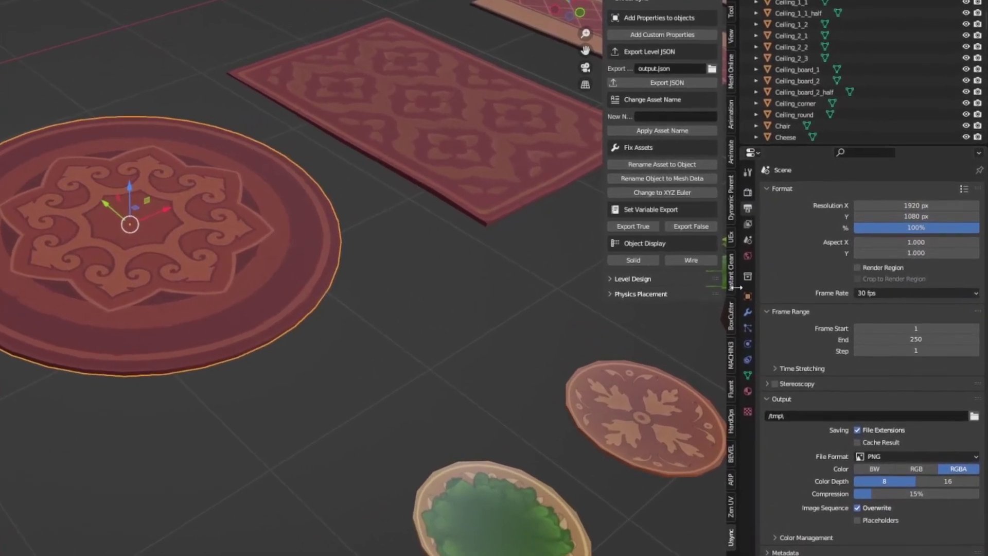
{"action": "left_click", "coordinate": [823, 246]}
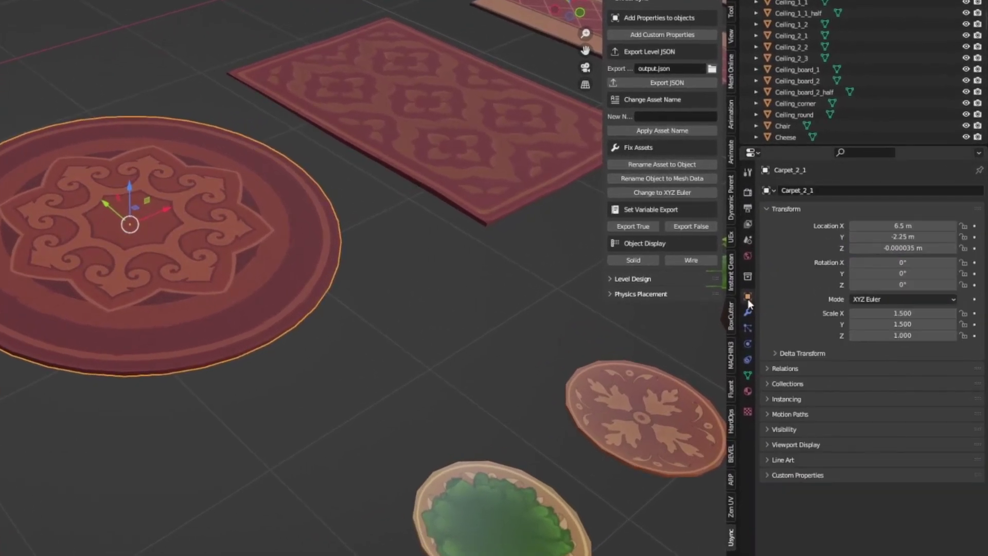
{"action": "left_click", "coordinate": [793, 475]}
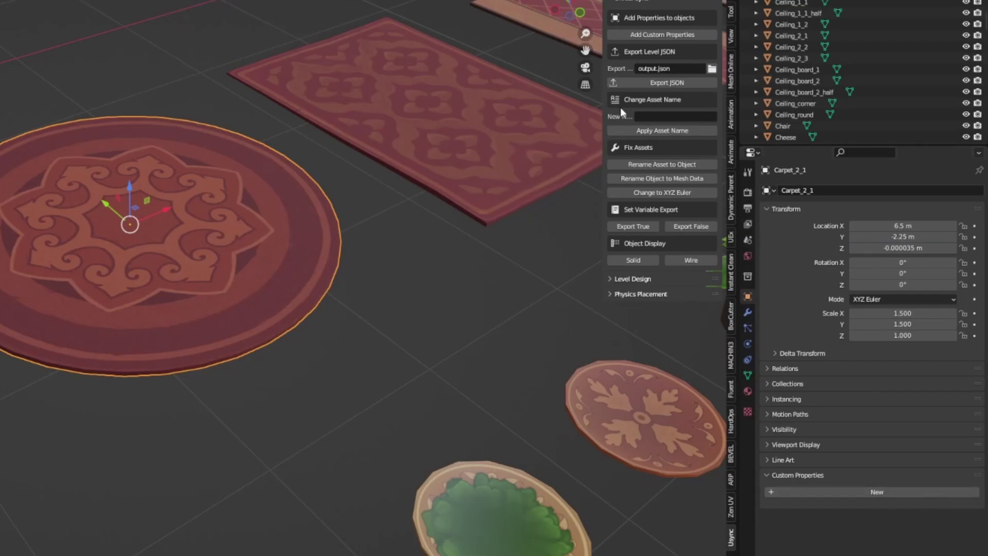
- Add export custom properties and rename the asset to the object name Carpet_2_1
{"action": "left_click", "coordinate": [655, 34]}
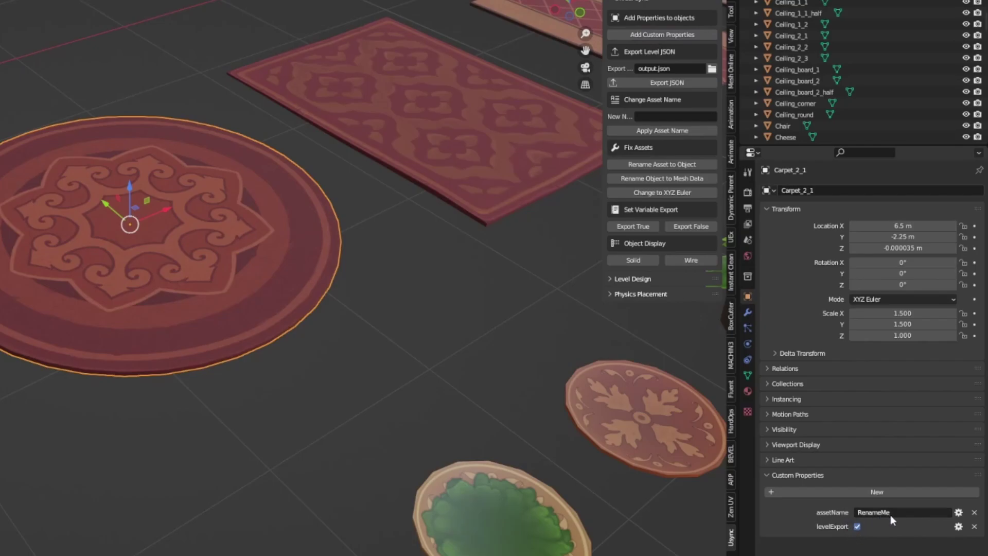
{"action": "left_click", "coordinate": [681, 165]}
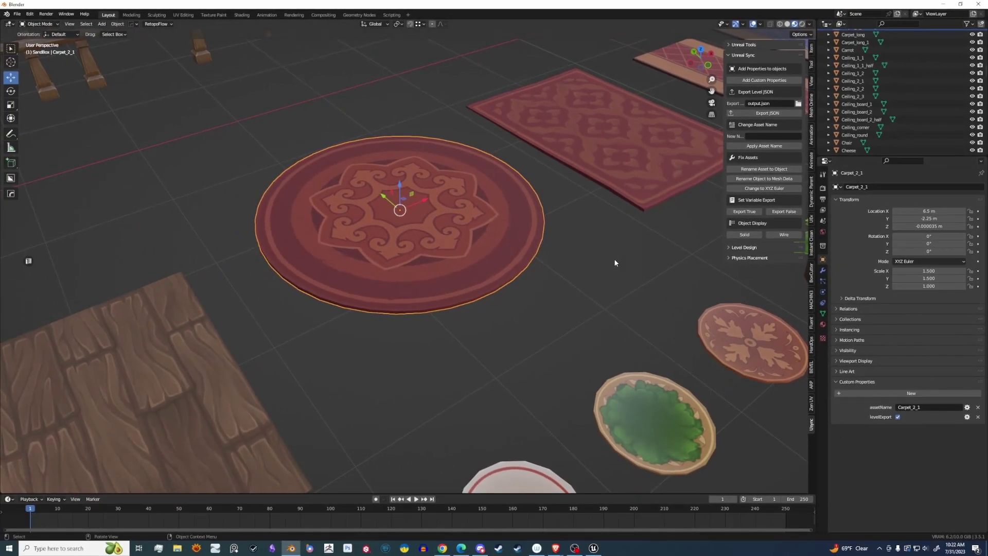
{"action": "left_click", "coordinate": [614, 259]}
{"action": "scroll", "coordinate": [572, 180], "scroll_direction": "down", "scroll_amount": 8}
{"action": "scroll", "coordinate": [507, 196], "scroll_direction": "down", "scroll_amount": 5}
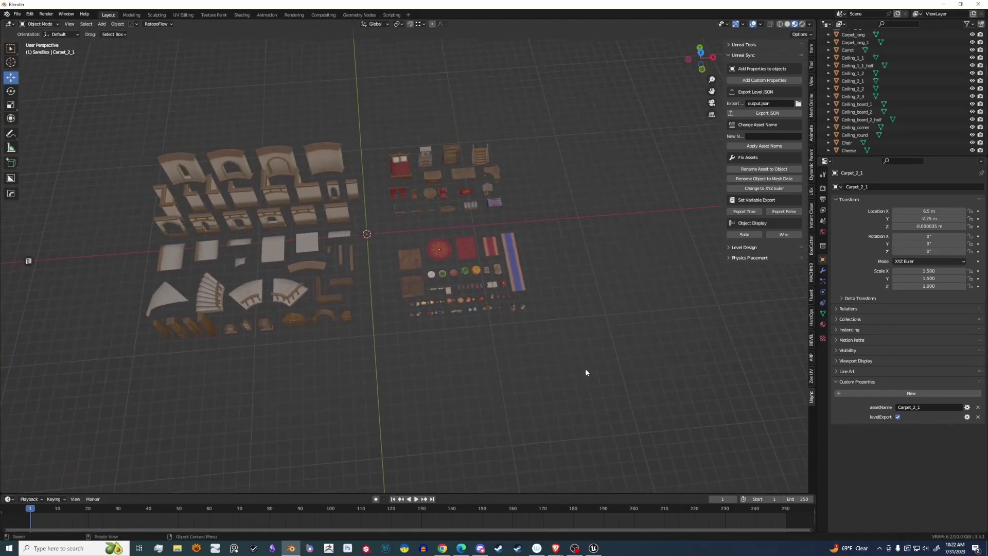
{"action": "left_click_drag", "start_coordinate": [585, 368], "coordinate": [128, 100]}
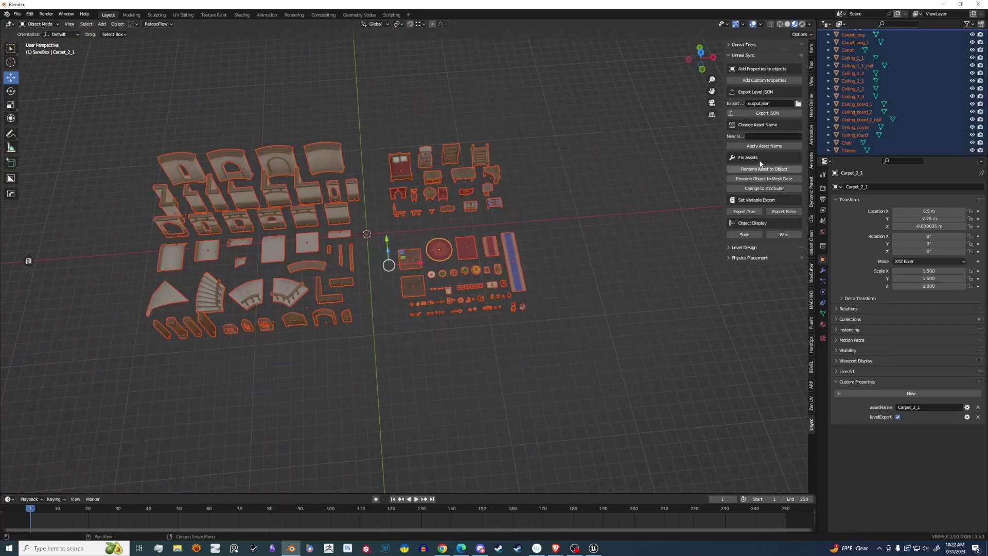
{"action": "left_click", "coordinate": [782, 80]}
{"action": "left_click", "coordinate": [759, 169]}
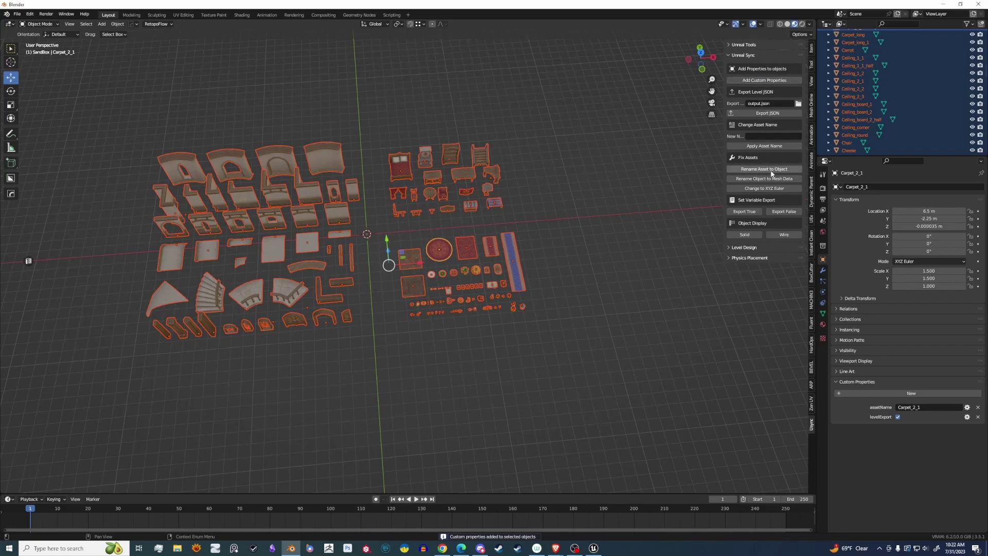
{"action": "left_click", "coordinate": [512, 261]}
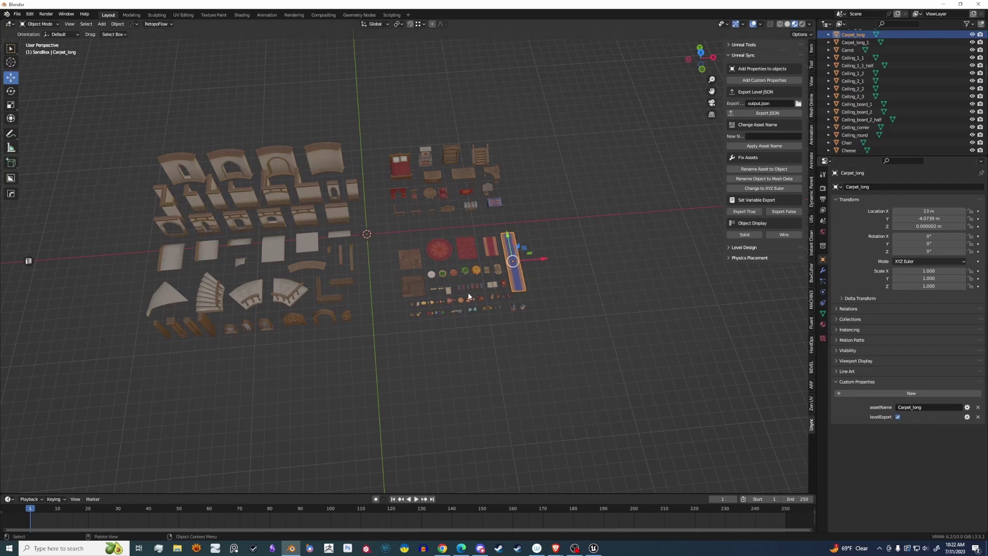
{"action": "left_click", "coordinate": [415, 261]}
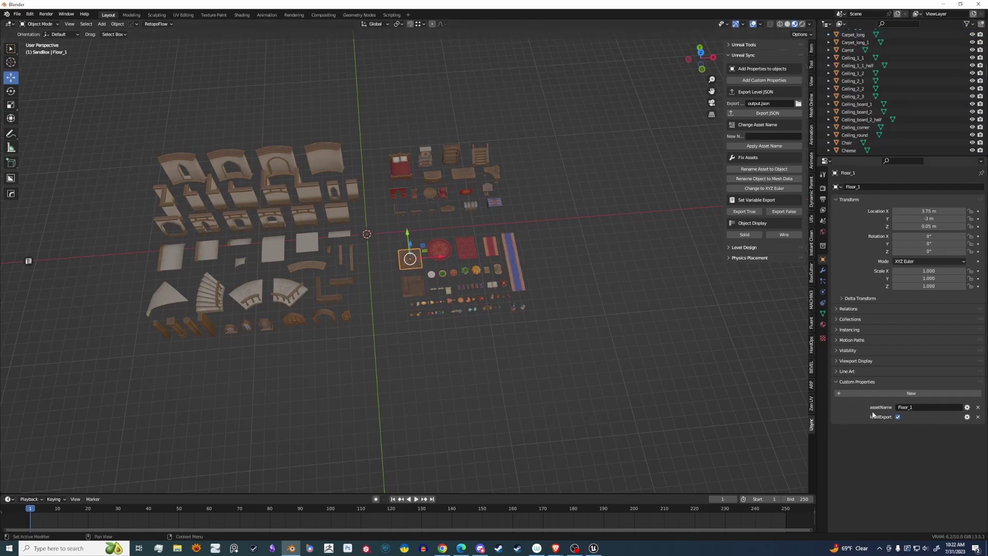
{"action": "left_click", "coordinate": [323, 302]}
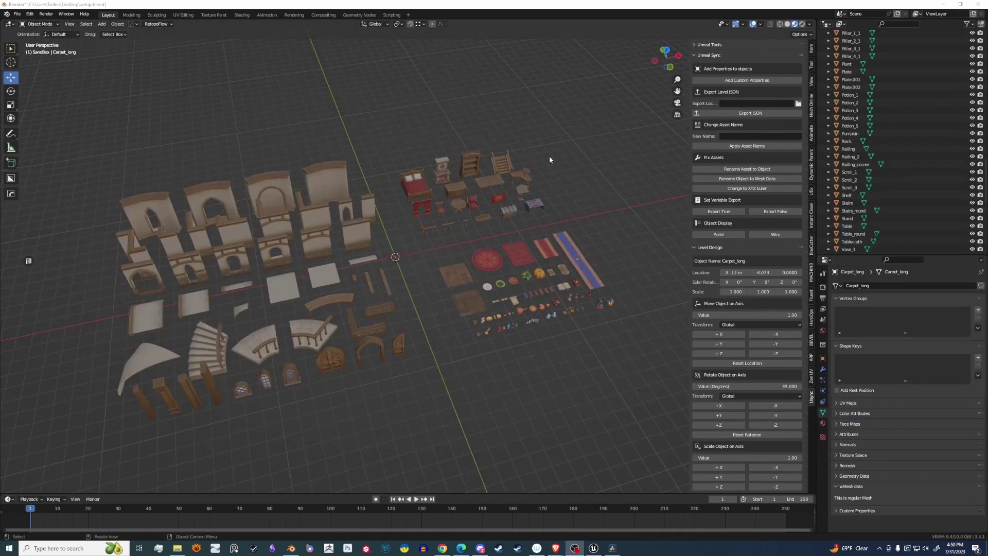
- Switch to Unreal and locate the UsyncSample level in Usync > Maps
{"action": "middle_click_drag", "start_coordinate": [549, 156], "coordinate": [539, 175]}
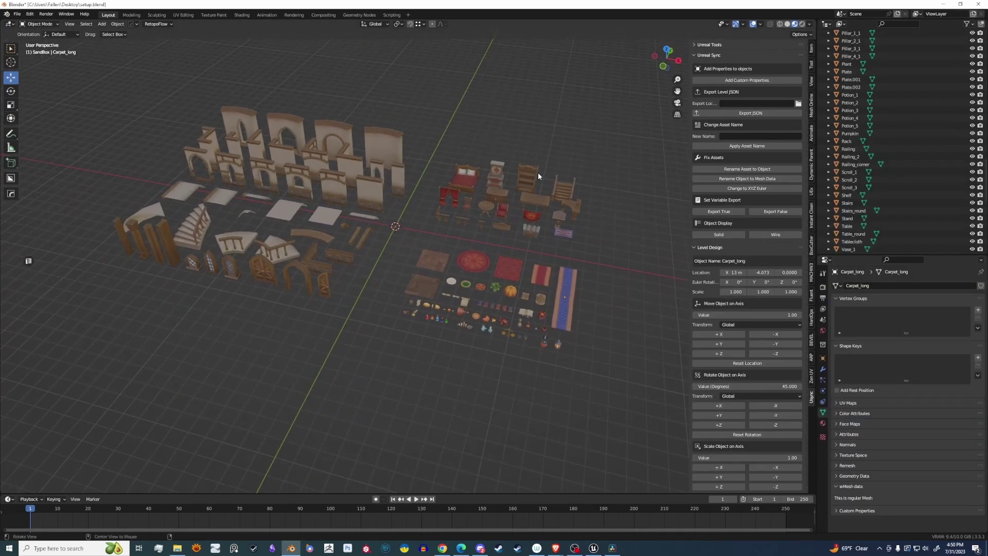
{"action": "left_click", "coordinate": [593, 548]}
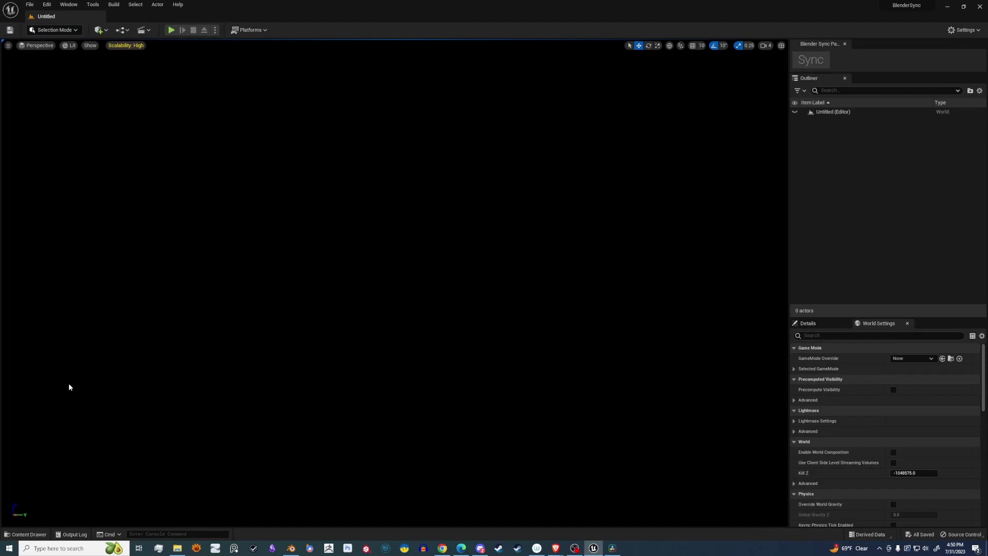
{"action": "left_click", "coordinate": [29, 534]}
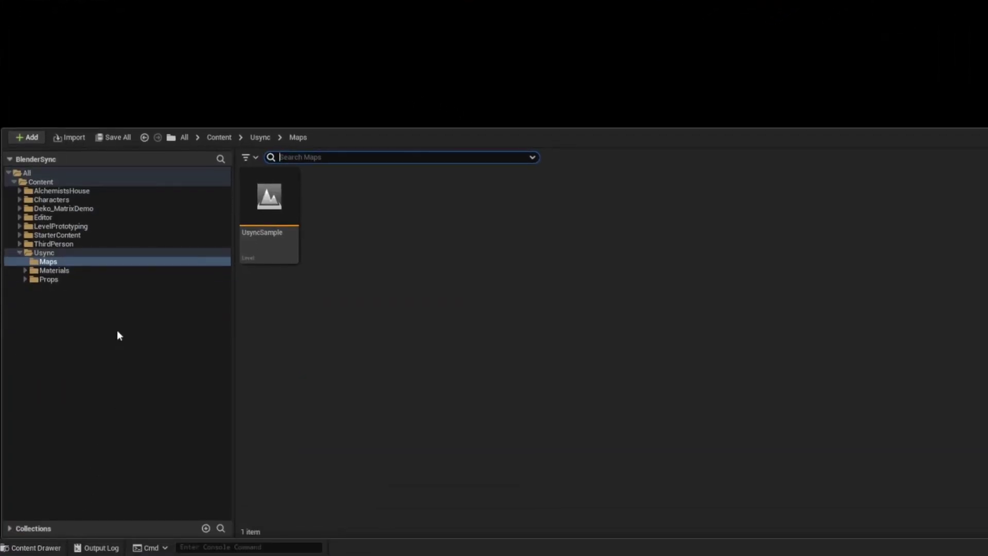
{"action": "left_click", "coordinate": [44, 252]}
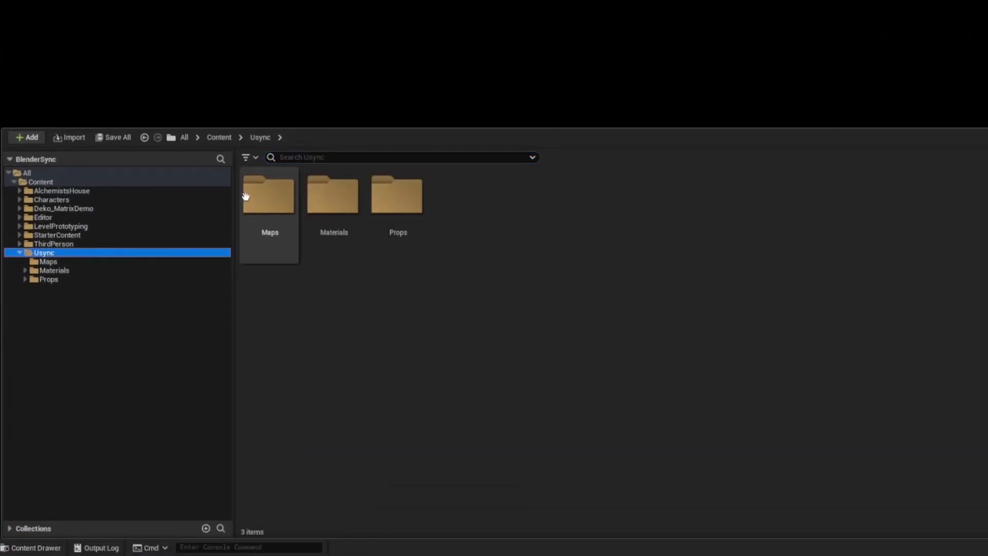
{"action": "double_click", "coordinate": [270, 197]}
{"action": "left_click", "coordinate": [270, 197]}
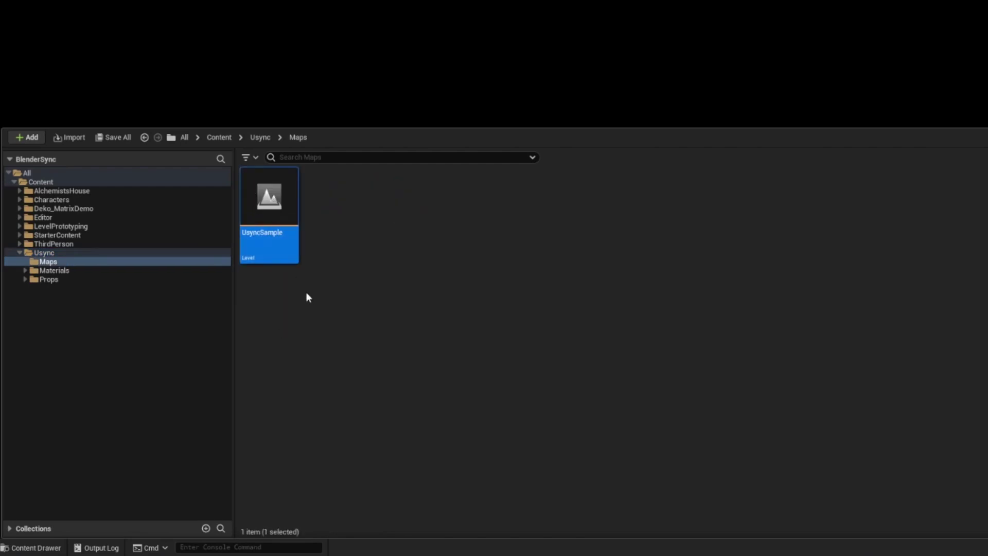
- Duplicate UsyncSample as a new level named testingSync
{"action": "right_click", "coordinate": [281, 220]}
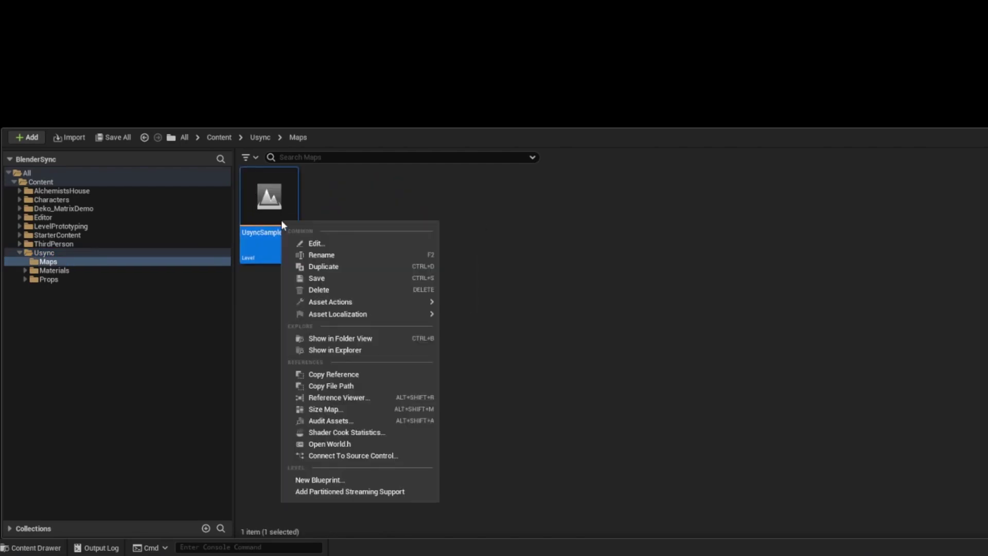
{"action": "left_click", "coordinate": [323, 267]}
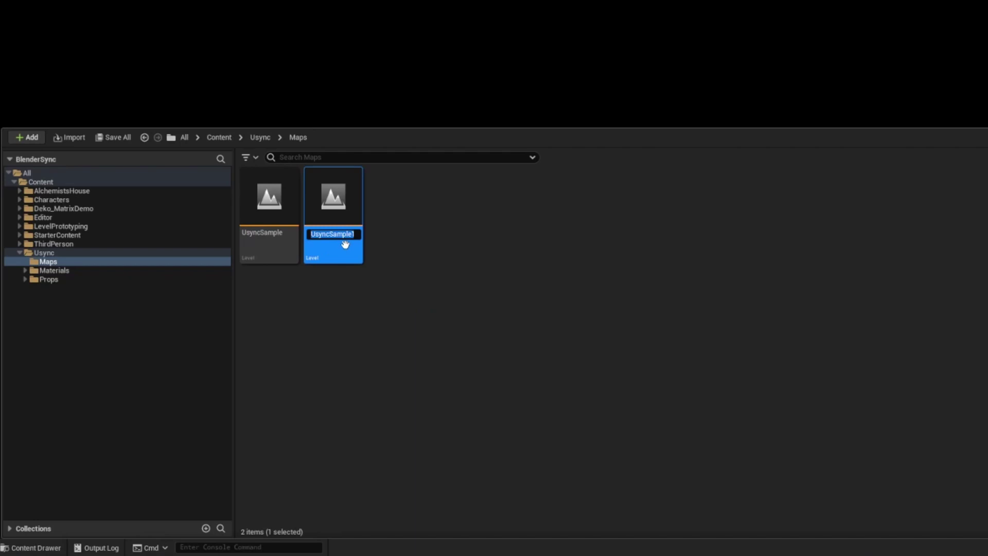
{"action": "type", "text": "testingSync"}
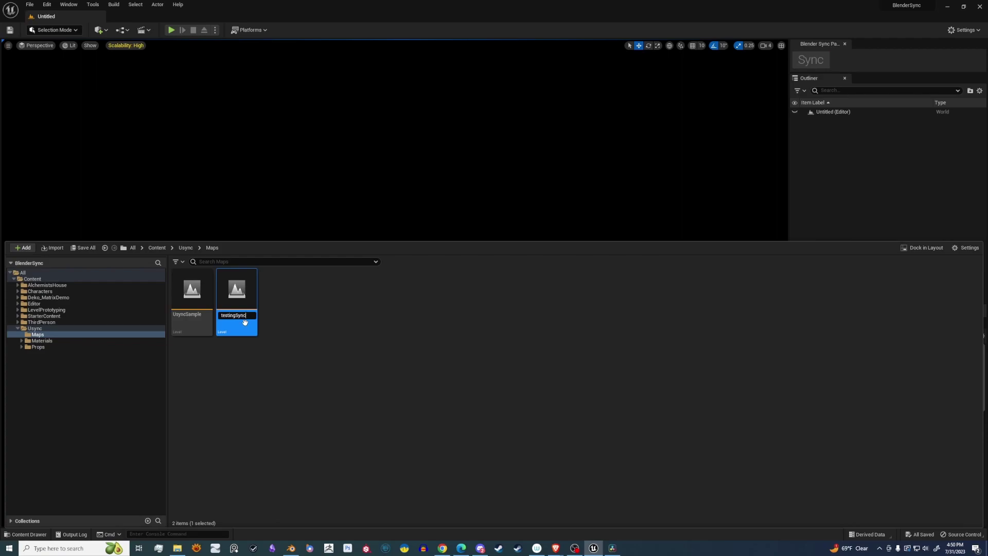
{"action": "key", "text": "Return"}
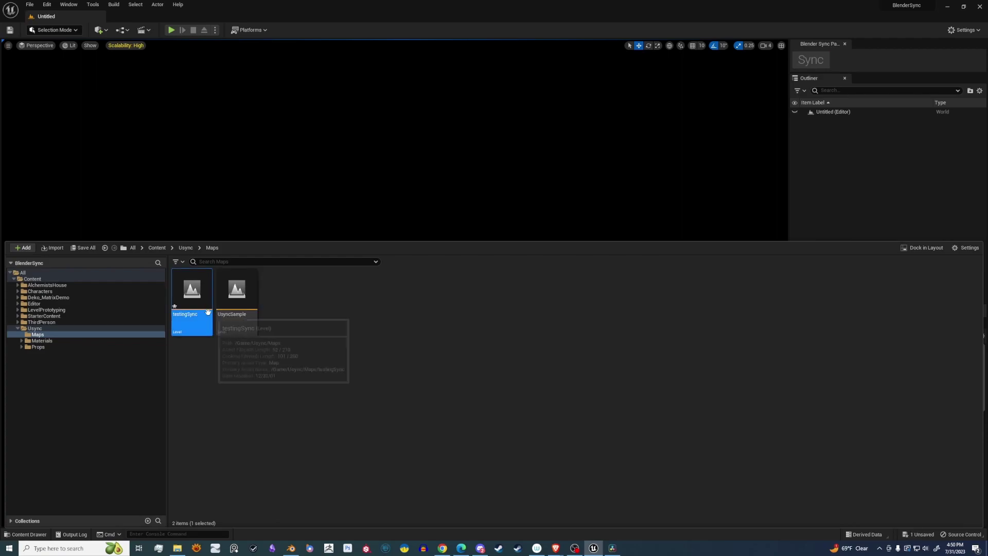
- Open the testingSync level, saving it, and frame its default lighting actors
{"action": "double_click", "coordinate": [193, 305]}
{"action": "left_click", "coordinate": [515, 362]}
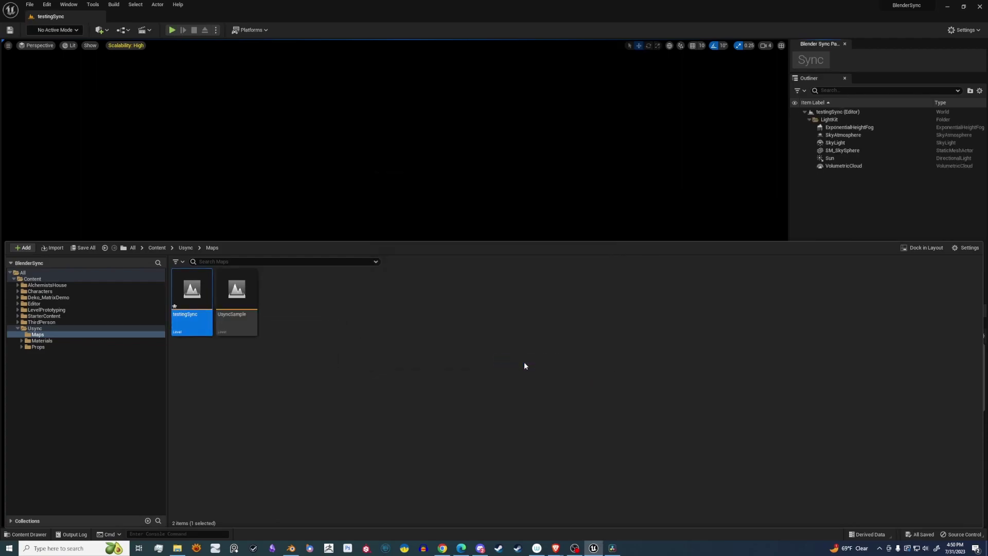
{"action": "key", "text": "ctrl+space"}
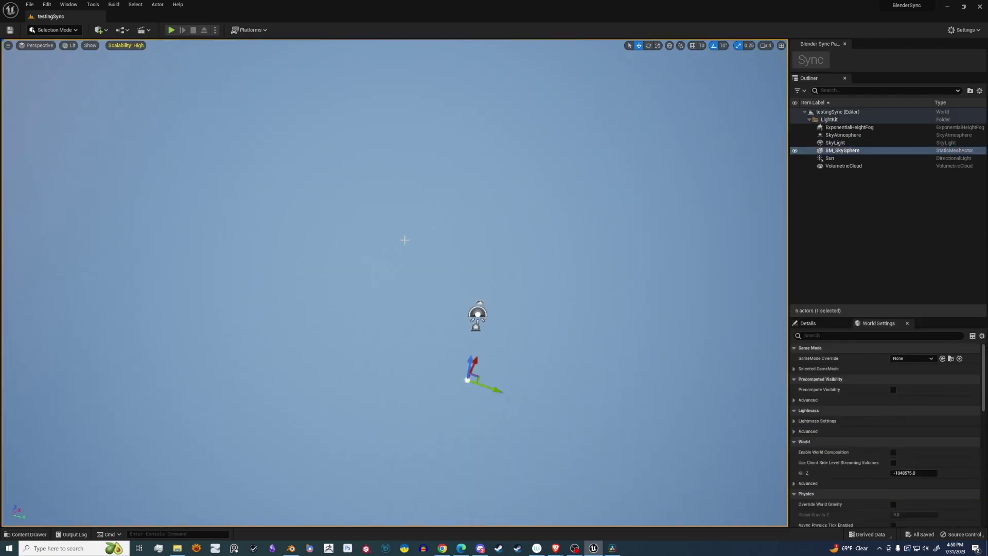
{"action": "right_click_drag", "start_coordinate": [479, 317], "coordinate": [100, 387]}
{"action": "right_click_drag", "start_coordinate": [248, 232], "coordinate": [456, 332]}
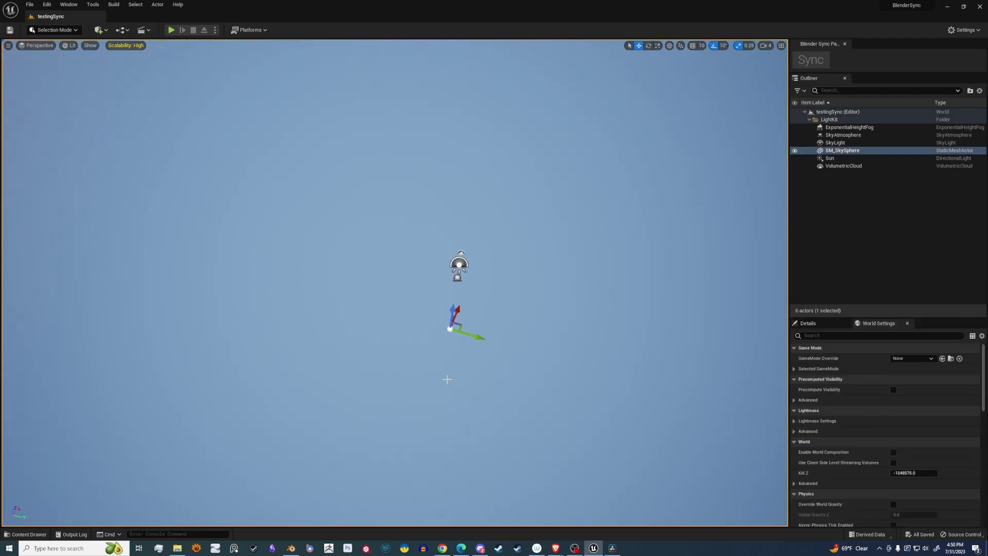
- Back in Blender, browse the Export Loc to E:\unreal\BlenderSync\blenderSync
{"action": "left_click", "coordinate": [291, 548]}
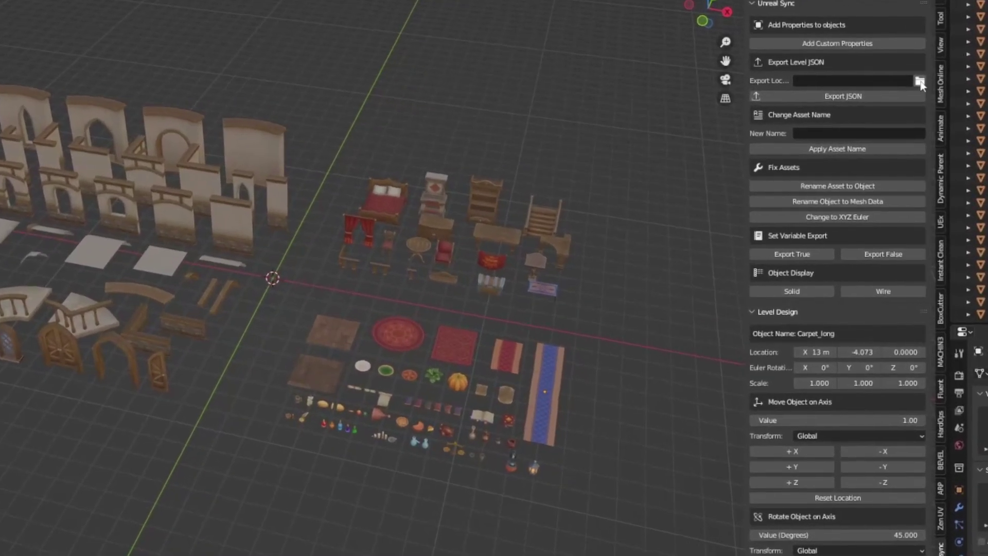
{"action": "left_click", "coordinate": [870, 90]}
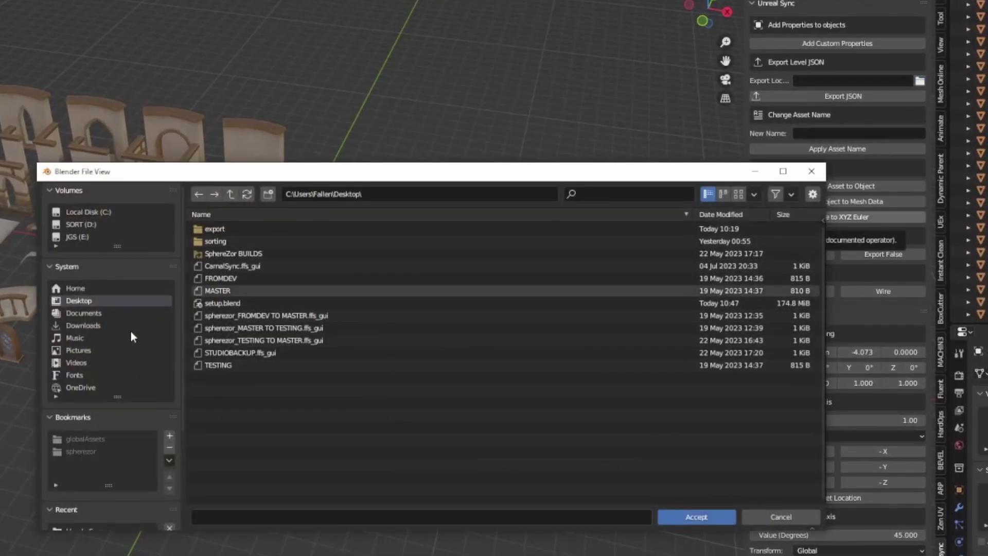
{"action": "left_click", "coordinate": [78, 237]}
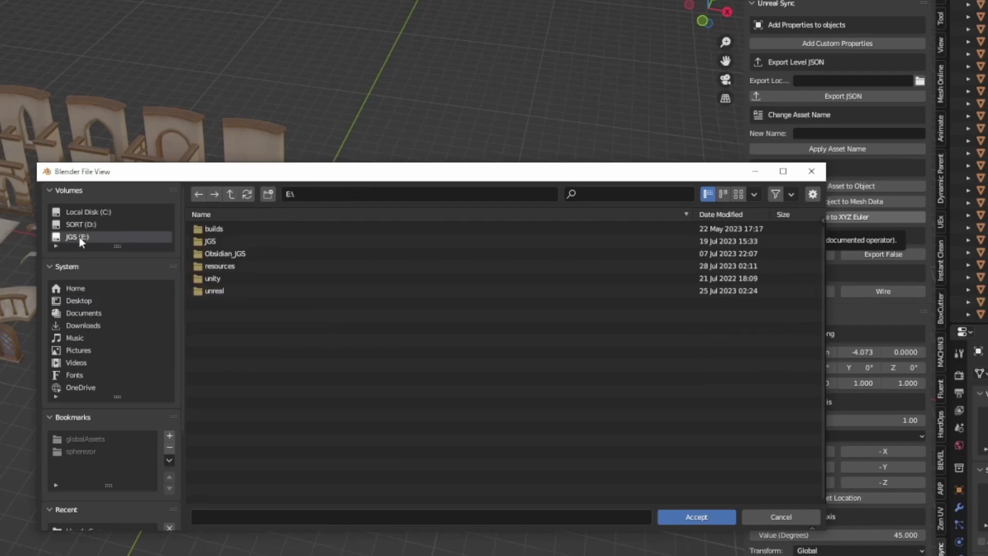
{"action": "double_click", "coordinate": [228, 289]}
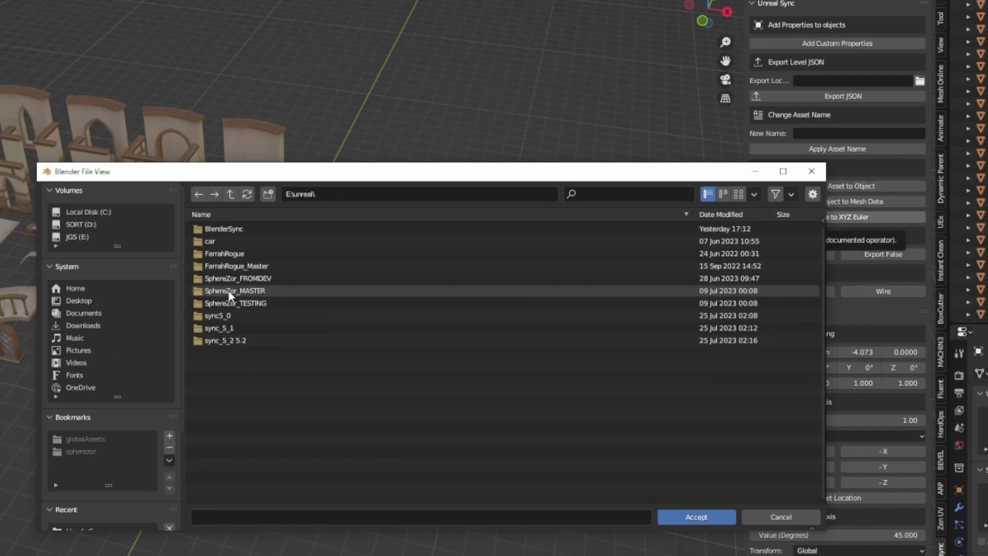
{"action": "double_click", "coordinate": [224, 229]}
{"action": "left_click", "coordinate": [263, 228]}
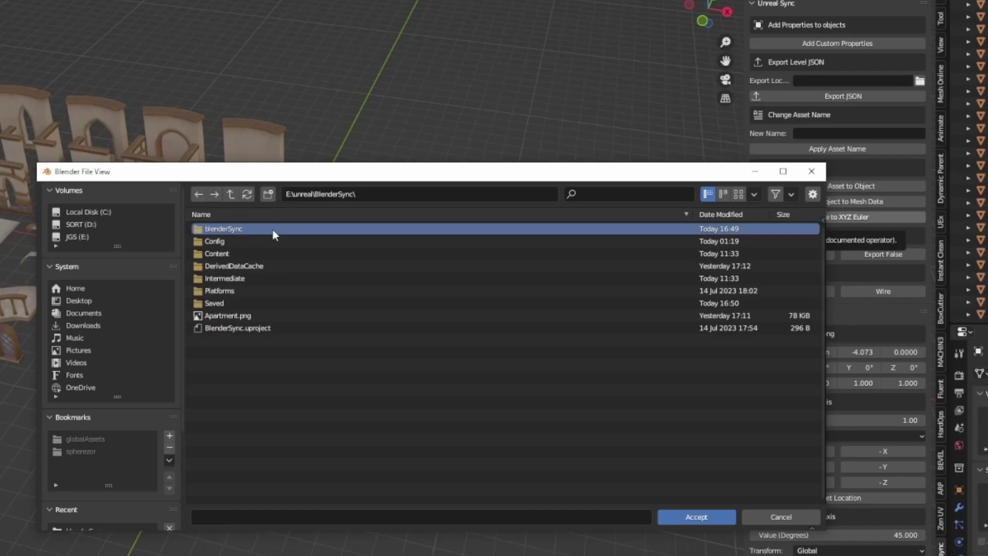
{"action": "double_click", "coordinate": [273, 230]}
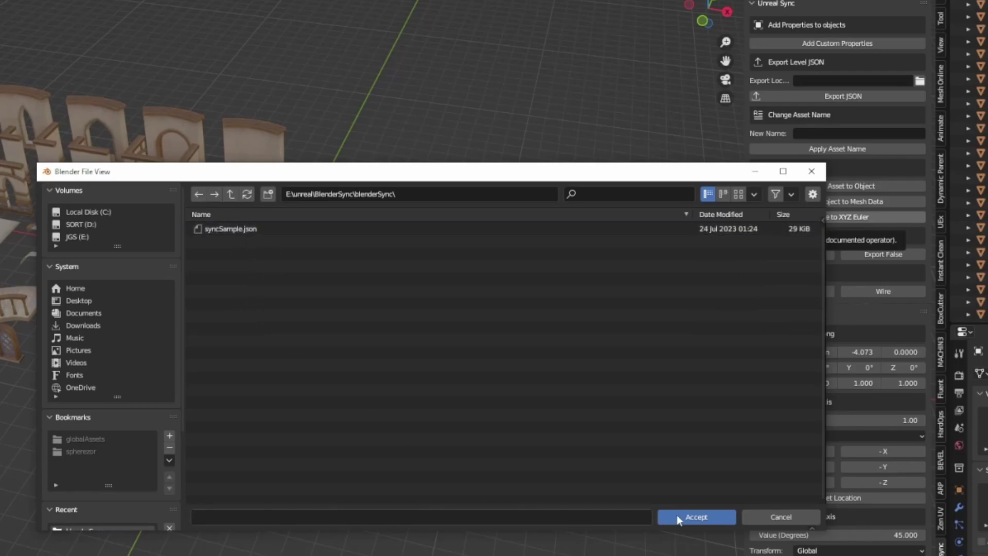
- Name the level export file testingSync and accept the location
{"action": "left_click", "coordinate": [567, 515]}
{"action": "type", "text": "testingSync"}
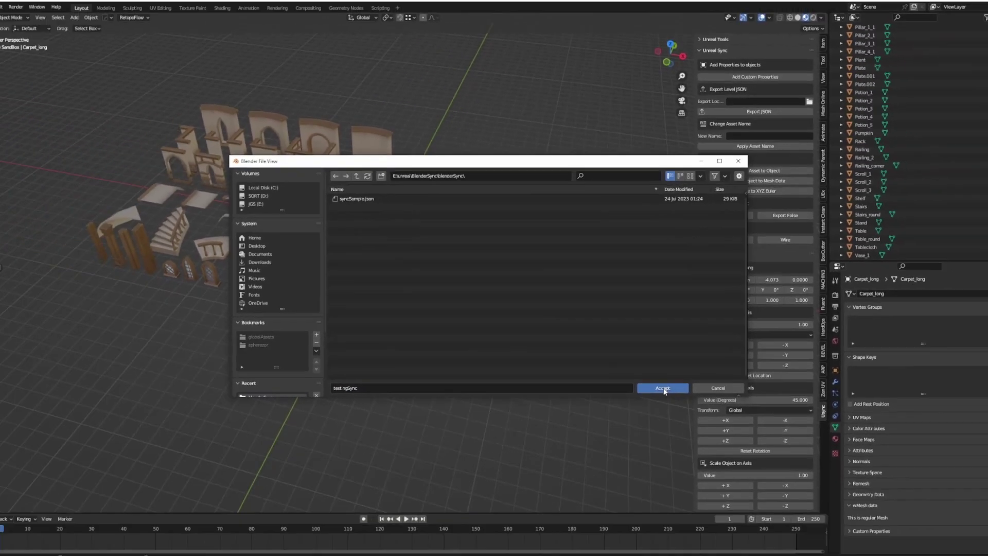
{"action": "left_click", "coordinate": [663, 388]}
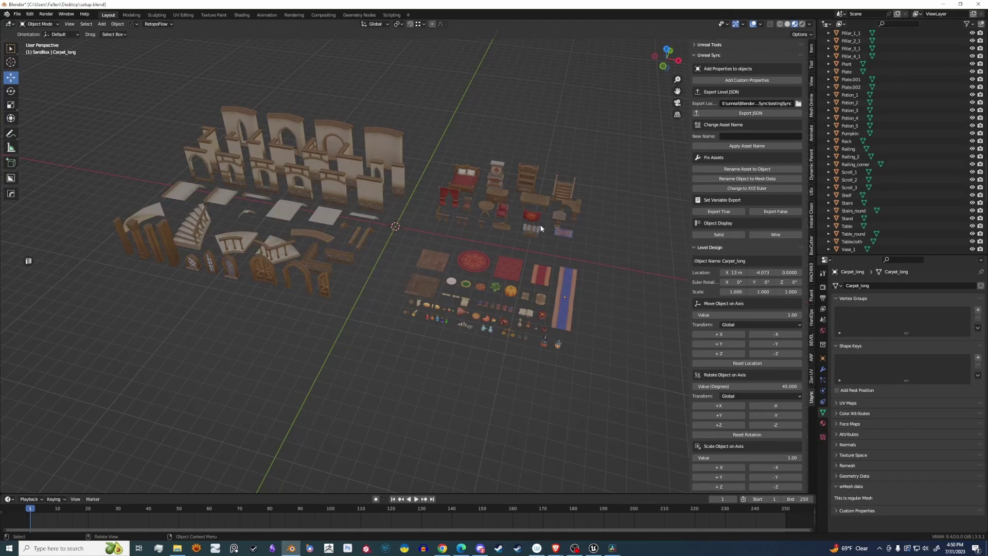
- Select every kit piece and set its level export to False
{"action": "middle_click_drag", "start_coordinate": [423, 148], "coordinate": [622, 358]}
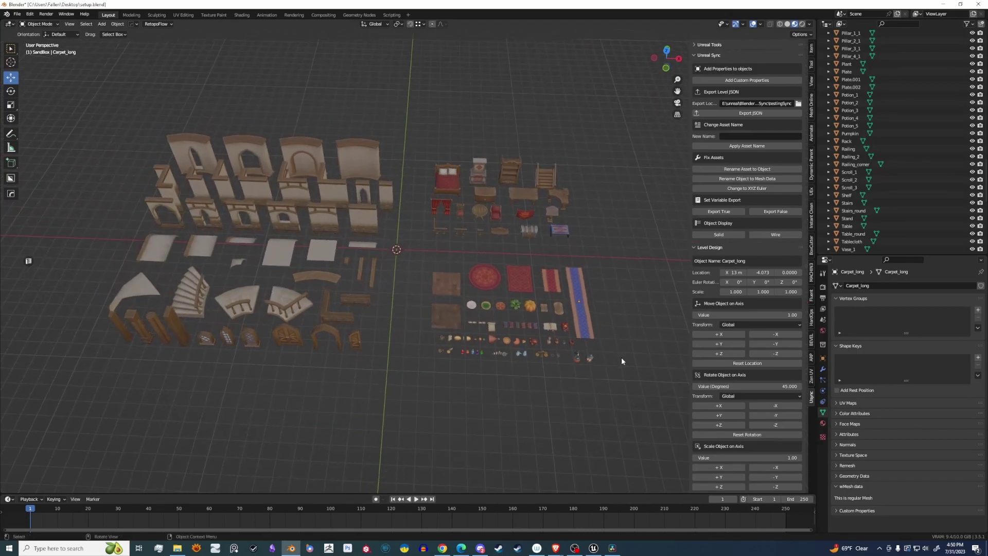
{"action": "mouse_move", "coordinate": [630, 402]}
{"action": "left_mouse_down"}
{"action": "mouse_move", "coordinate": [364, 268]}
{"action": "mouse_move", "coordinate": [114, 105]}
{"action": "left_mouse_up"}
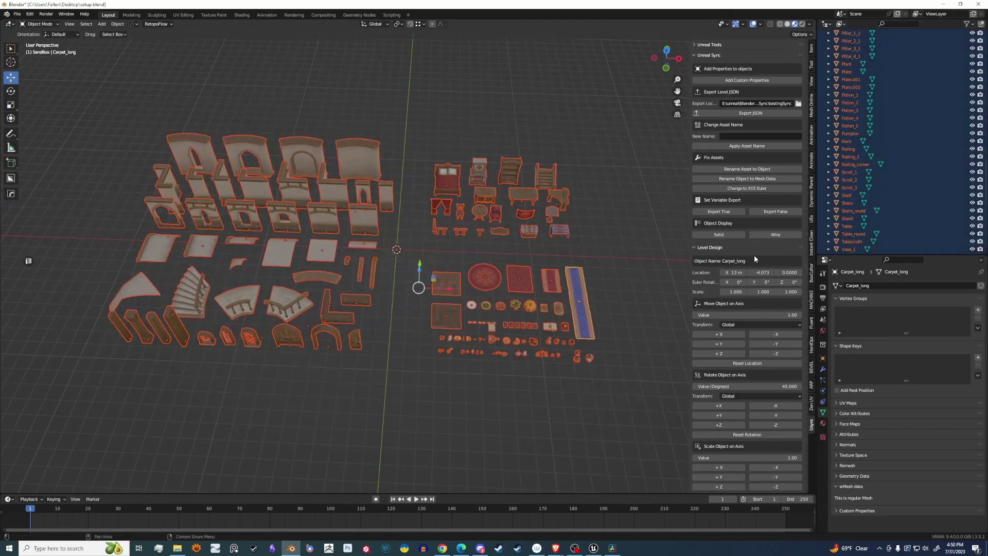
{"action": "left_click", "coordinate": [781, 212]}
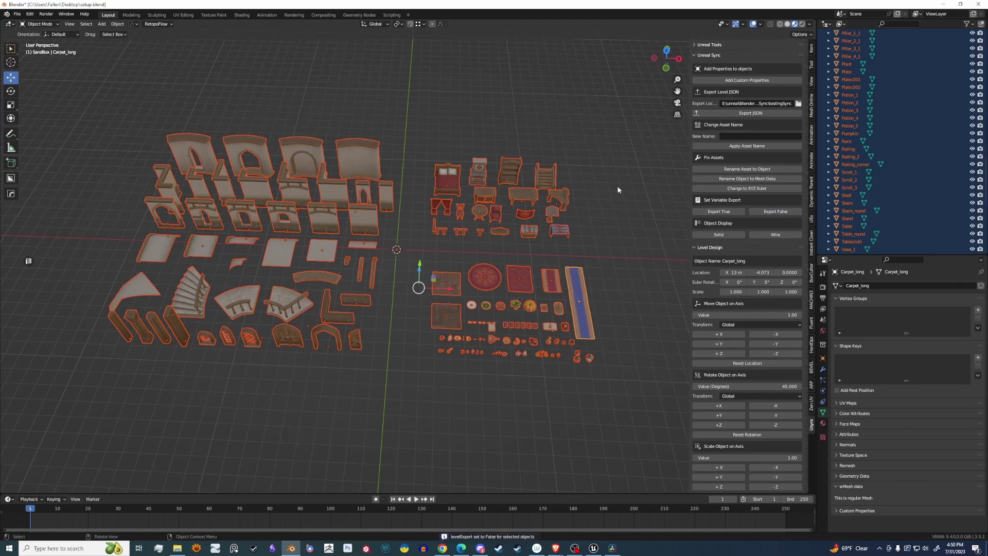
- Set the furniture group's level export to True and export the level JSON
{"action": "middle_click_drag", "start_coordinate": [540, 247], "coordinate": [566, 197]}
{"action": "left_click_drag", "start_coordinate": [595, 168], "coordinate": [403, 280]}
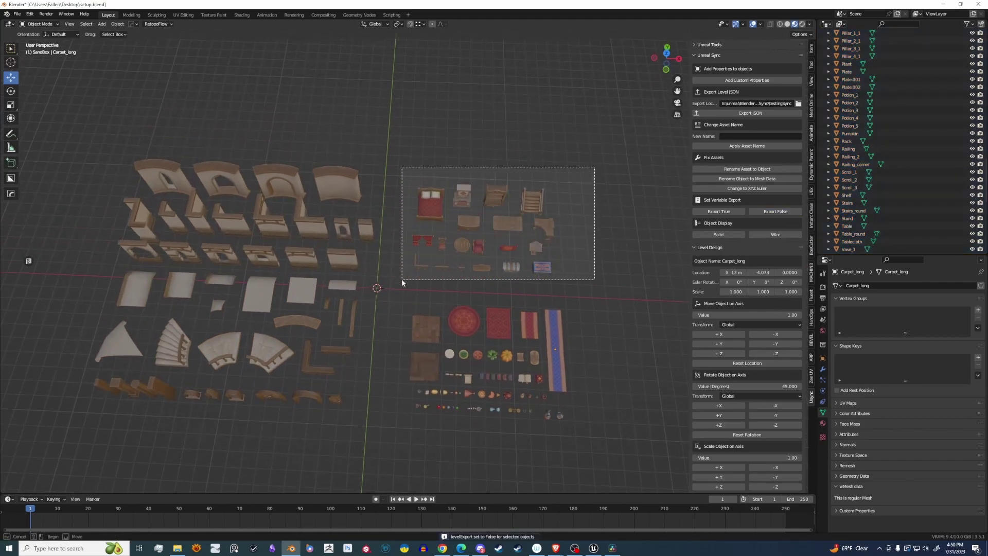
{"action": "left_click", "coordinate": [731, 213]}
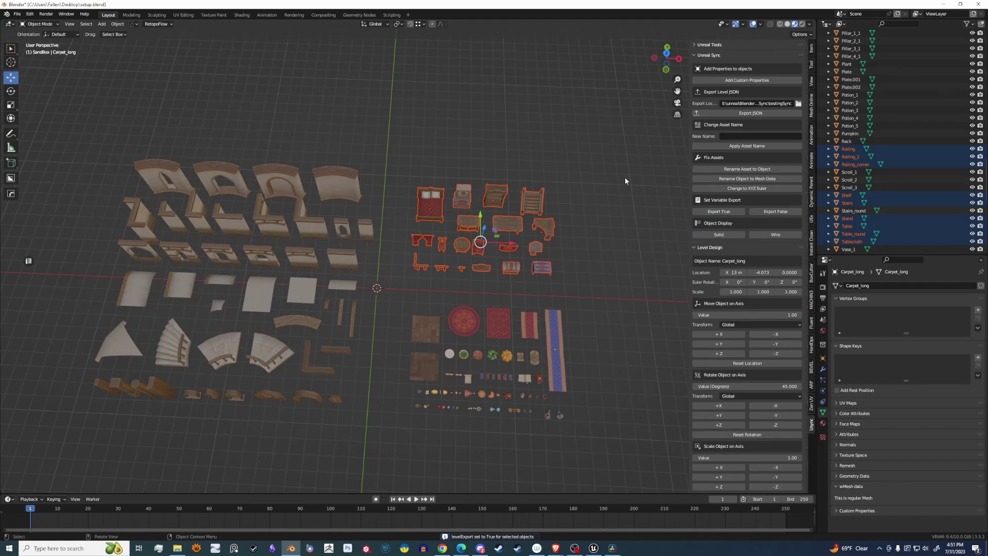
{"action": "left_click", "coordinate": [753, 114]}
- Sync the exported level into Unreal's testingSync and inspect the placed furniture set
{"action": "left_click", "coordinate": [593, 549]}
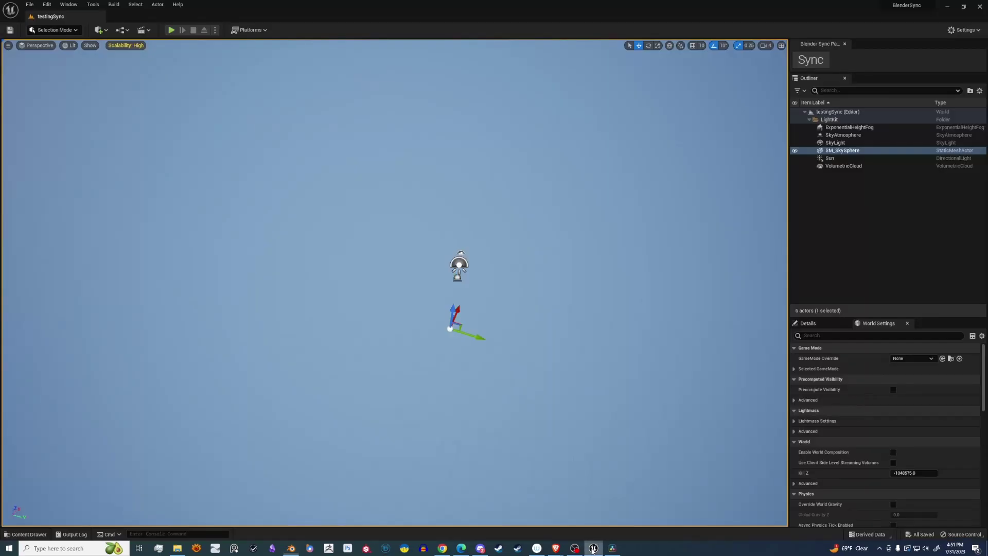
{"action": "left_click", "coordinate": [811, 59]}
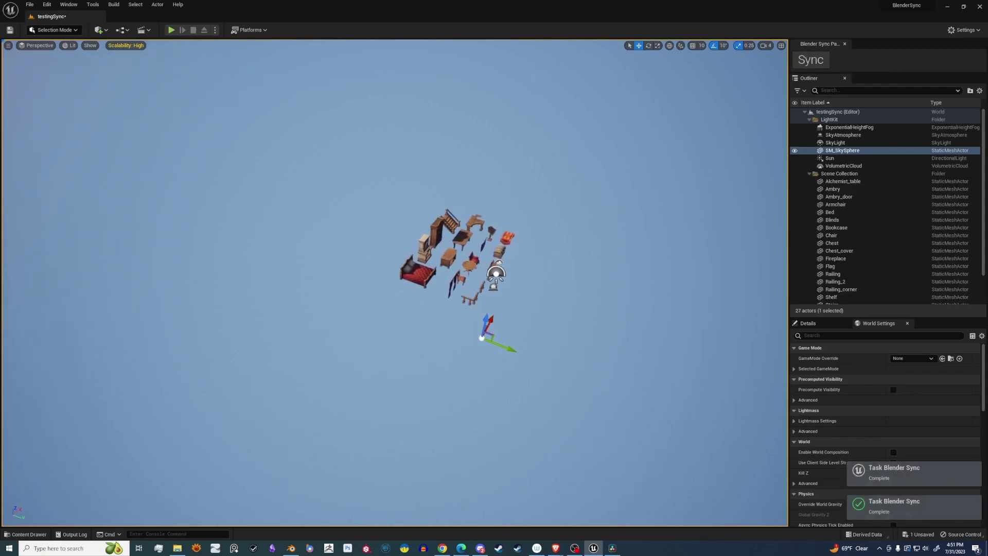
{"action": "middle_click_drag", "start_coordinate": [554, 252], "coordinate": [618, 263]}
{"action": "right_click_drag", "start_coordinate": [501, 262], "coordinate": [386, 293]}
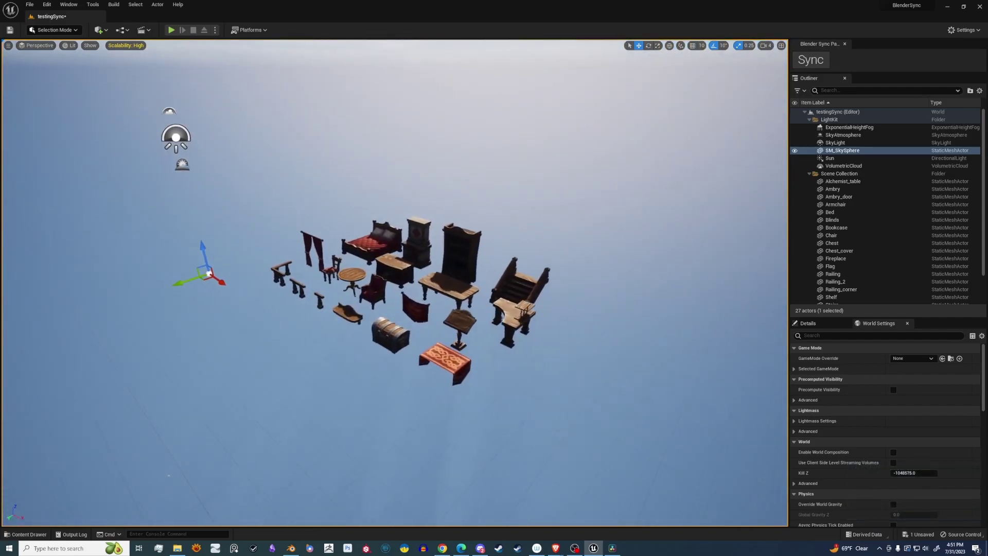
{"action": "right_click_drag", "start_coordinate": [463, 294], "coordinate": [386, 271]}
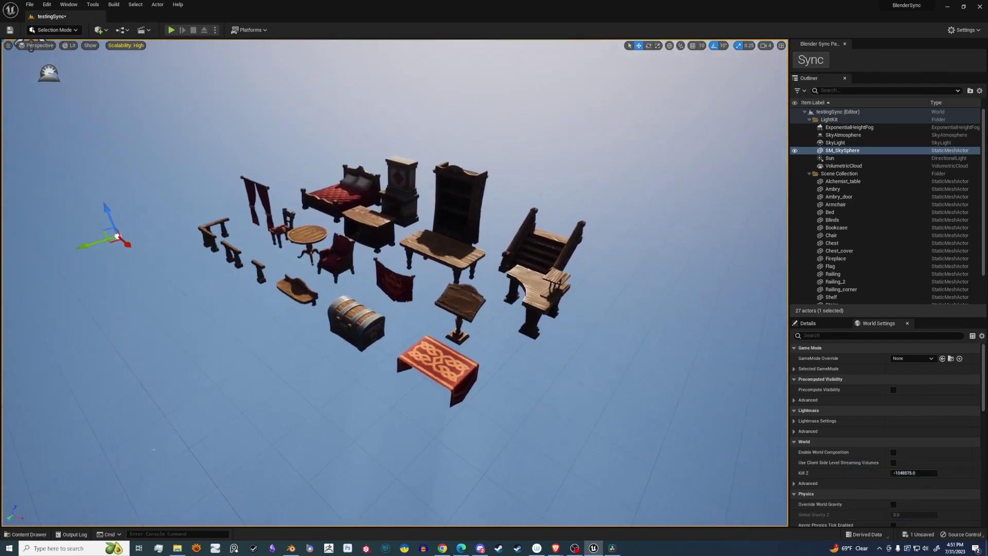
{"action": "scroll", "coordinate": [425, 271], "scroll_direction": "down", "scroll_amount": 3}
{"action": "right_click_drag", "start_coordinate": [572, 278], "coordinate": [558, 275]}
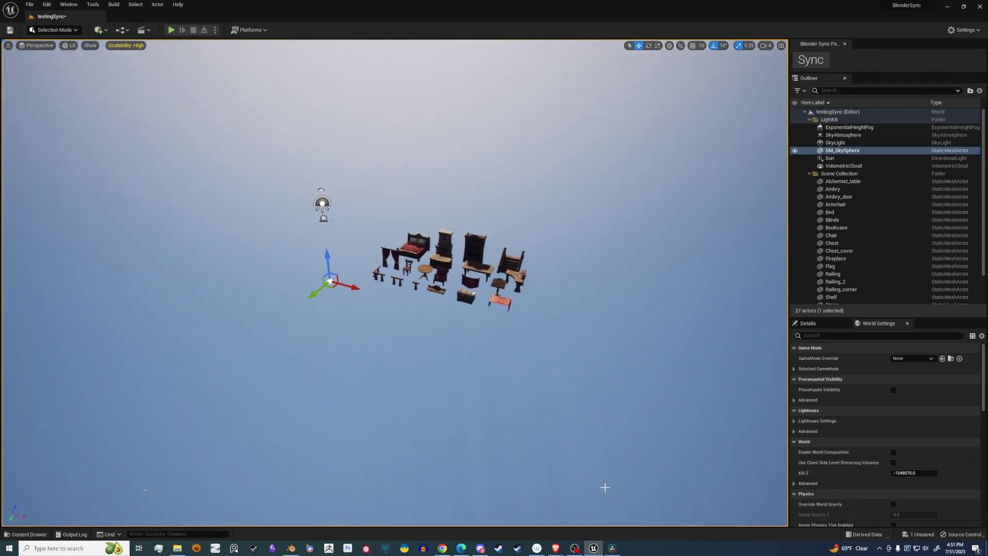
- In Blender, set all kit objects to Export True and re-export the level JSON
{"action": "left_click", "coordinate": [291, 548]}
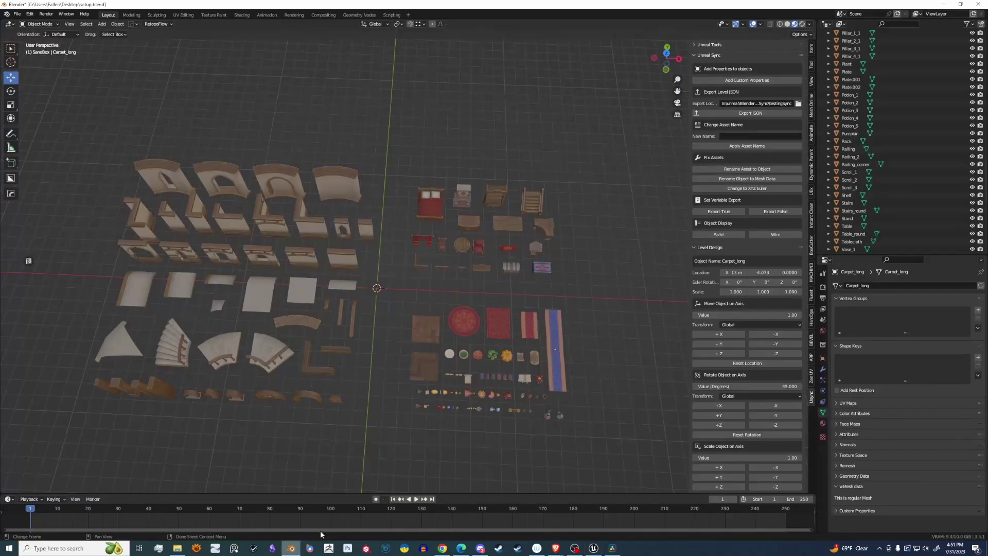
{"action": "left_click_drag", "start_coordinate": [593, 460], "coordinate": [77, 148]}
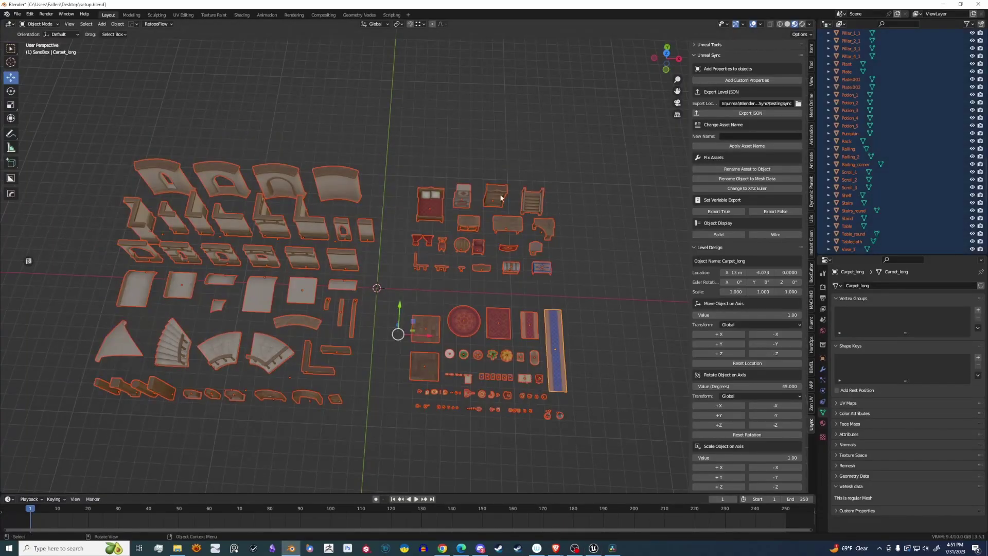
{"action": "left_click", "coordinate": [733, 212]}
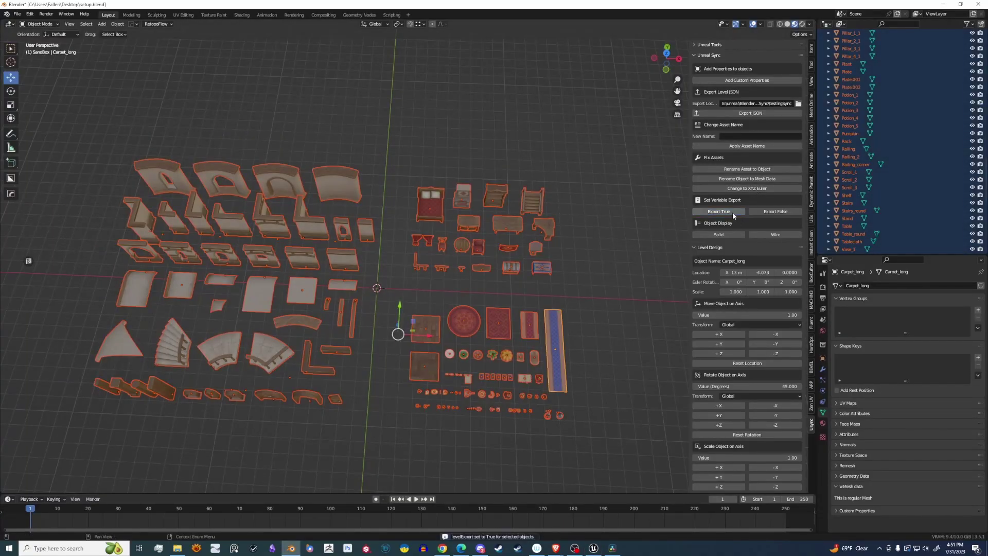
{"action": "left_click", "coordinate": [621, 188]}
{"action": "left_click", "coordinate": [756, 113]}
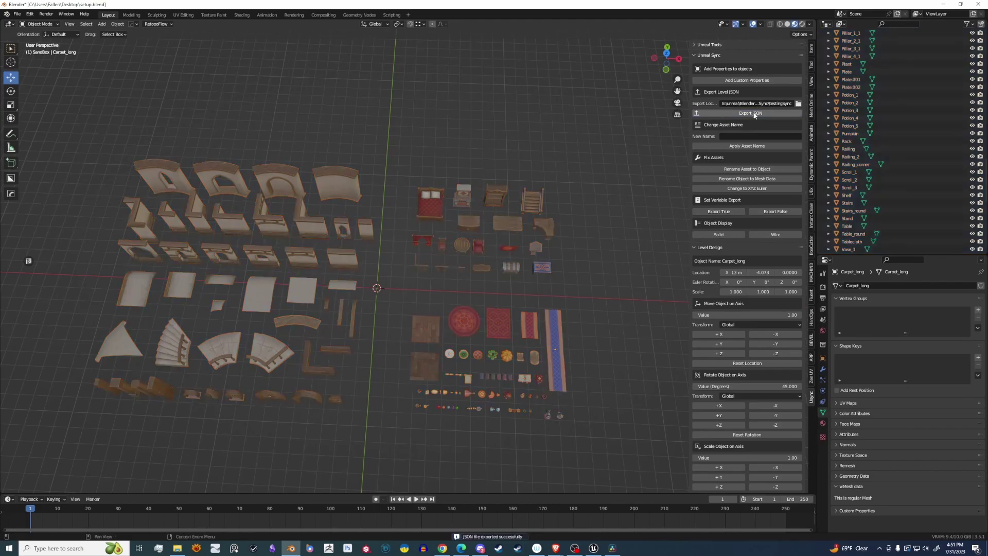
{"action": "left_click", "coordinate": [595, 549]}
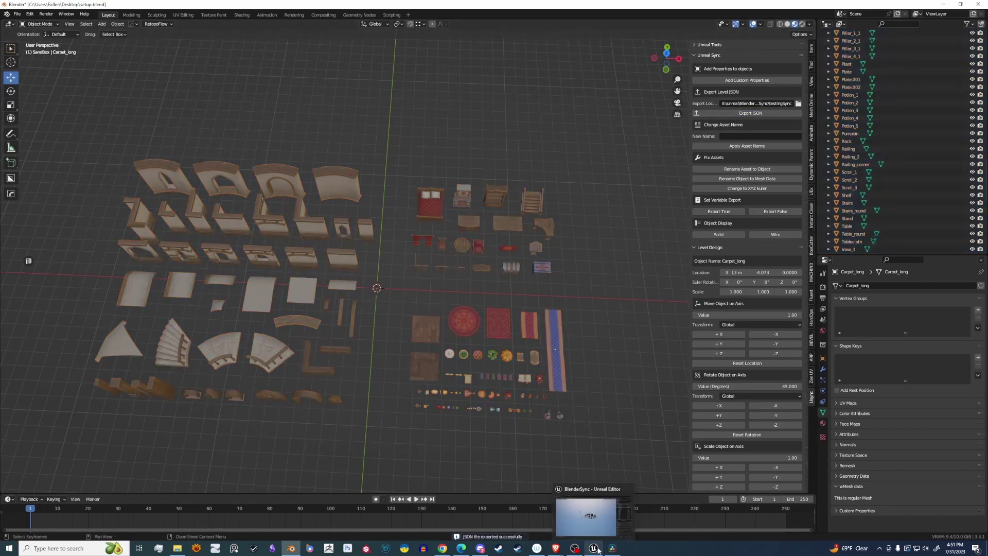
- Sync the full kit into testingSync and select the wooden Floor_1 tile among the new actors
{"action": "left_click", "coordinate": [812, 59]}
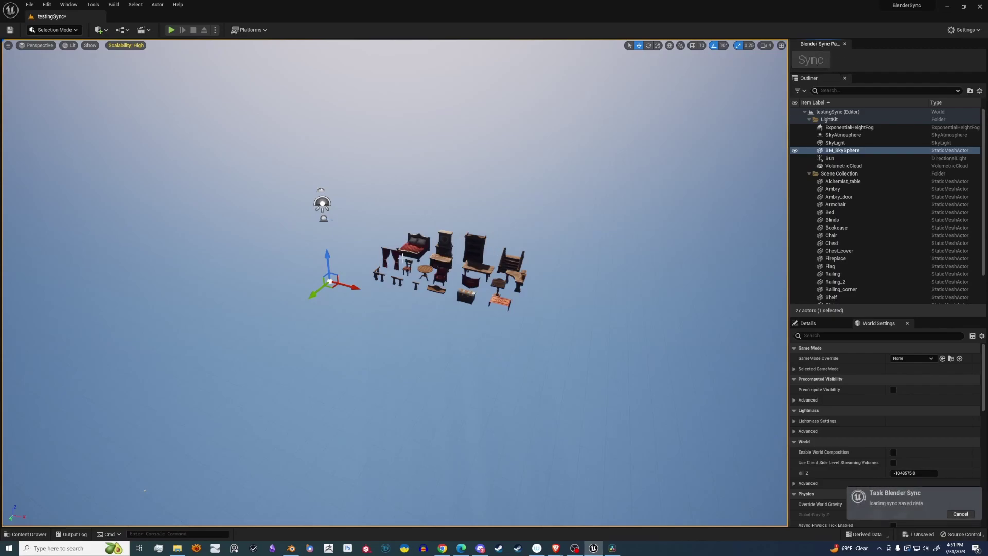
{"action": "right_click_drag", "start_coordinate": [402, 257], "coordinate": [294, 310]}
{"action": "mouse_move", "coordinate": [385, 355]}
{"action": "right_mouse_down"}
{"action": "mouse_move", "coordinate": [386, 325]}
{"action": "mouse_move", "coordinate": [293, 324]}
{"action": "mouse_move", "coordinate": [278, 293]}
{"action": "right_mouse_up"}
{"action": "left_click", "coordinate": [267, 253]}
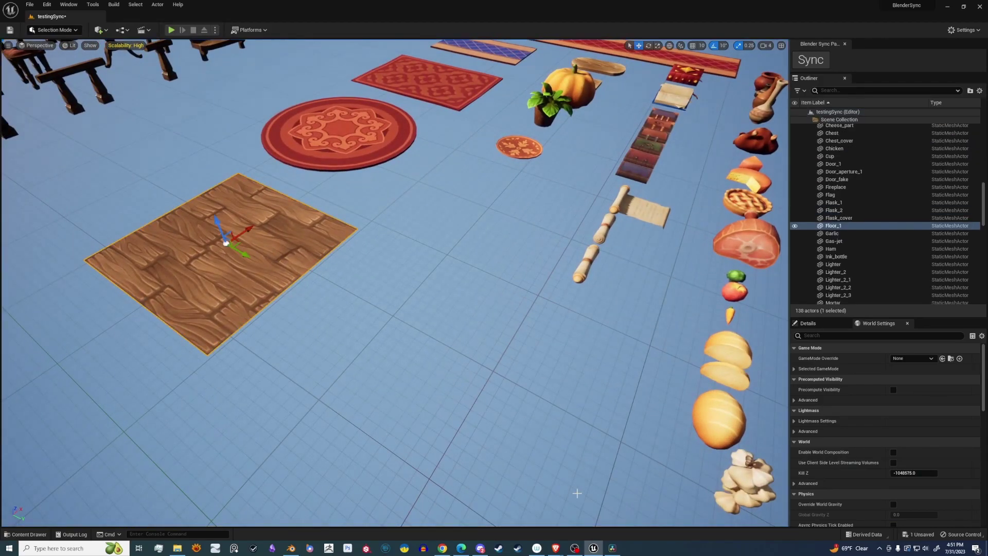
{"action": "left_click", "coordinate": [289, 551]}
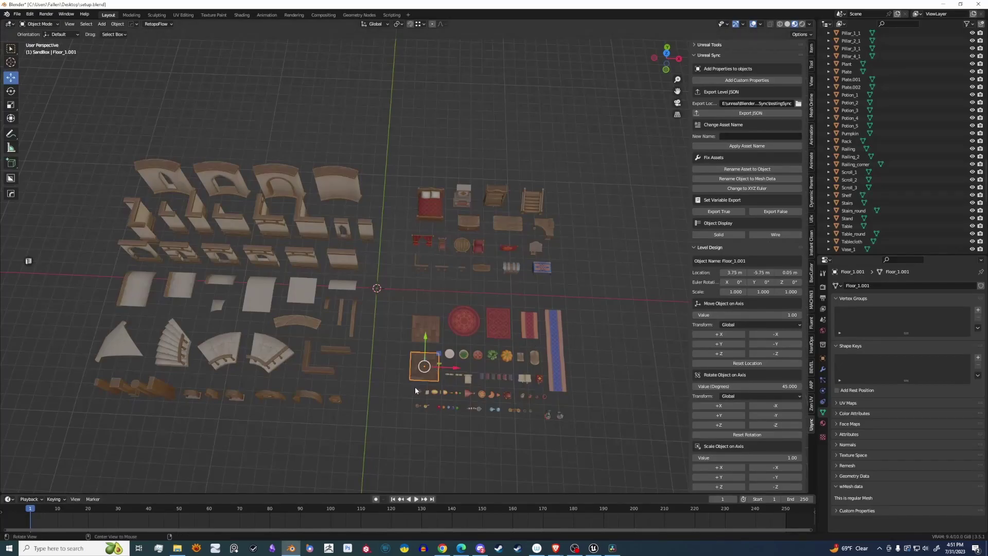
- Check the assetName custom property of the Floor_1 and Floor_1.001 tiles
{"action": "middle_click_drag", "start_coordinate": [415, 391], "coordinate": [478, 339]}
{"action": "scroll", "coordinate": [498, 323], "scroll_direction": "up", "scroll_amount": 4}
{"action": "scroll", "coordinate": [573, 313], "scroll_direction": "up", "scroll_amount": 2}
{"action": "mouse_move", "coordinate": [541, 324]}
{"action": "middle_mouse_down", "text": "shift"}
{"action": "mouse_move", "coordinate": [490, 333]}
{"action": "mouse_move", "coordinate": [448, 289]}
{"action": "middle_mouse_up", "text": "shift"}
{"action": "left_click", "coordinate": [354, 237]}
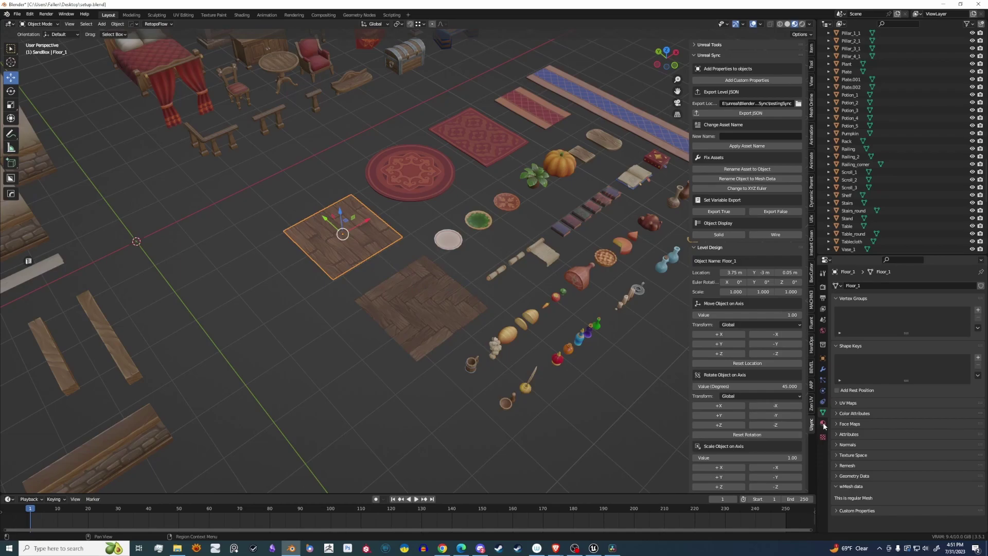
{"action": "left_click", "coordinate": [823, 364]}
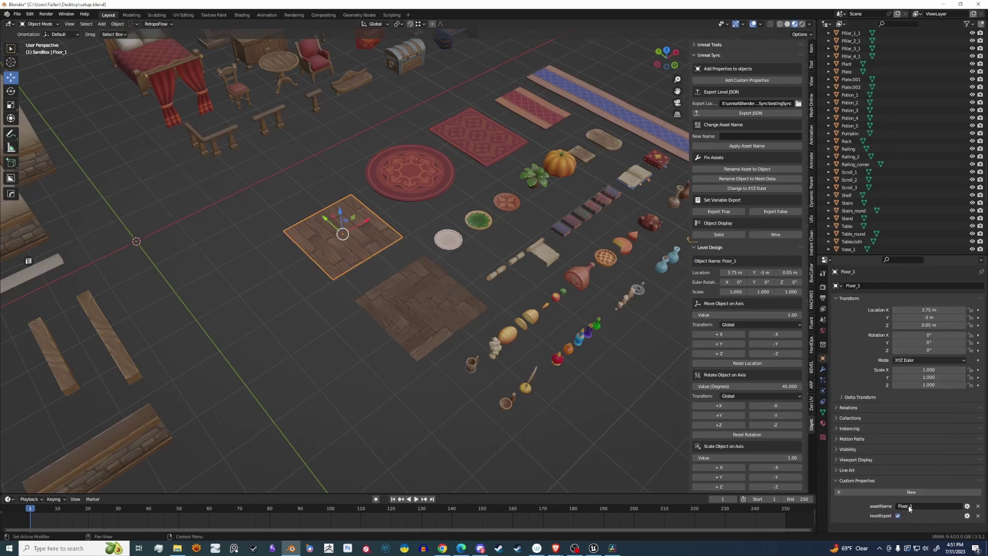
{"action": "left_click", "coordinate": [396, 293]}
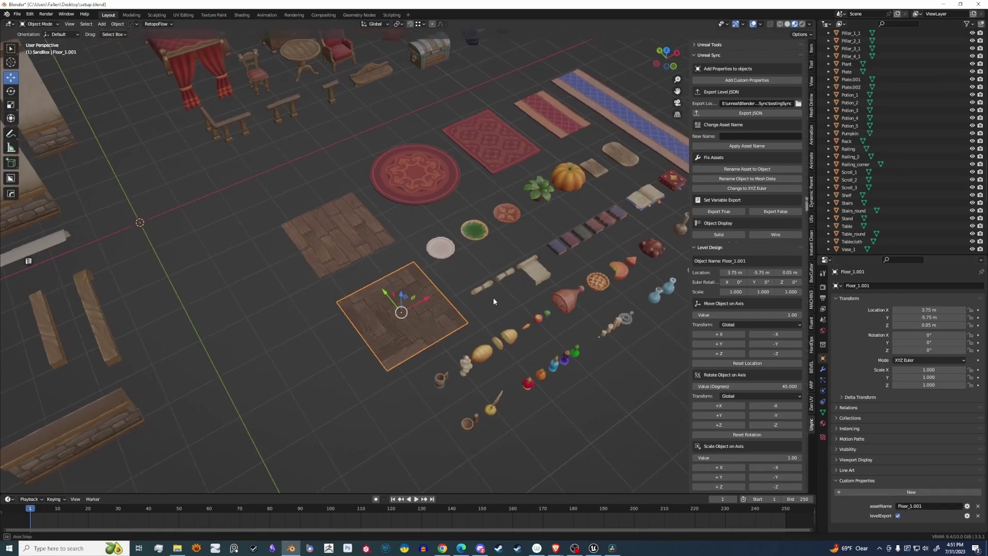
- Check the asset names of Plate.002, Plate.001 and Plate, then deselect
{"action": "middle_click_drag", "start_coordinate": [493, 297], "coordinate": [458, 319]}
{"action": "left_click", "coordinate": [399, 276]}
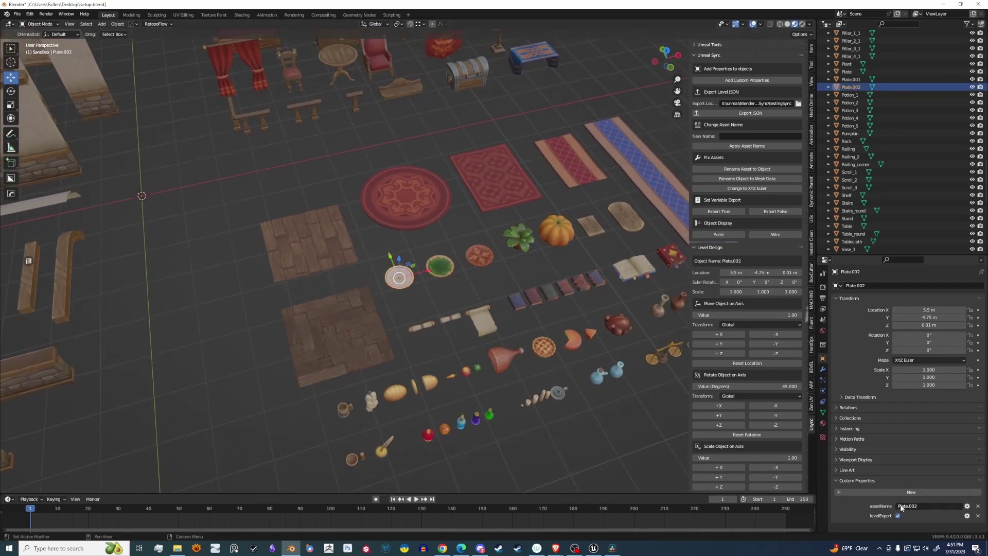
{"action": "left_click", "coordinate": [439, 266]}
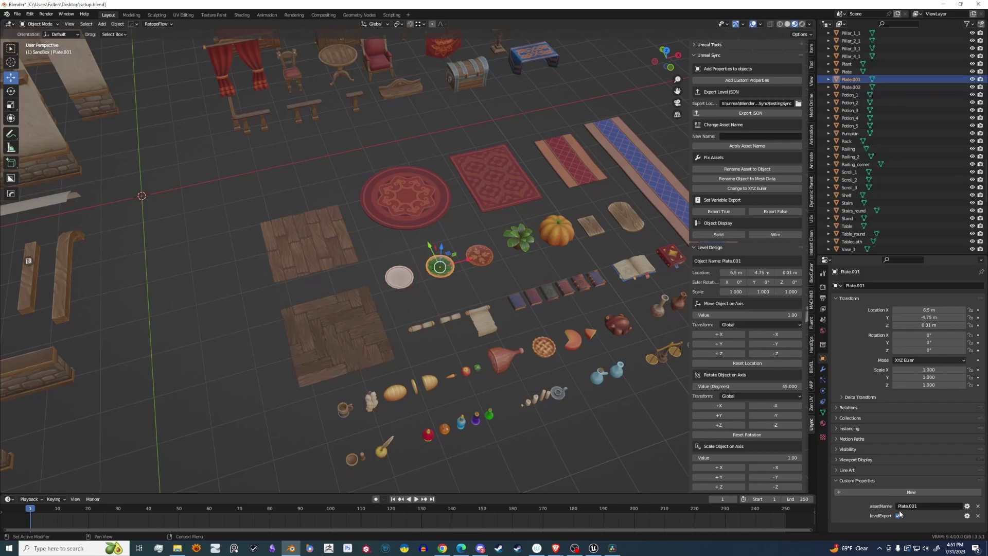
{"action": "left_click", "coordinate": [480, 257]}
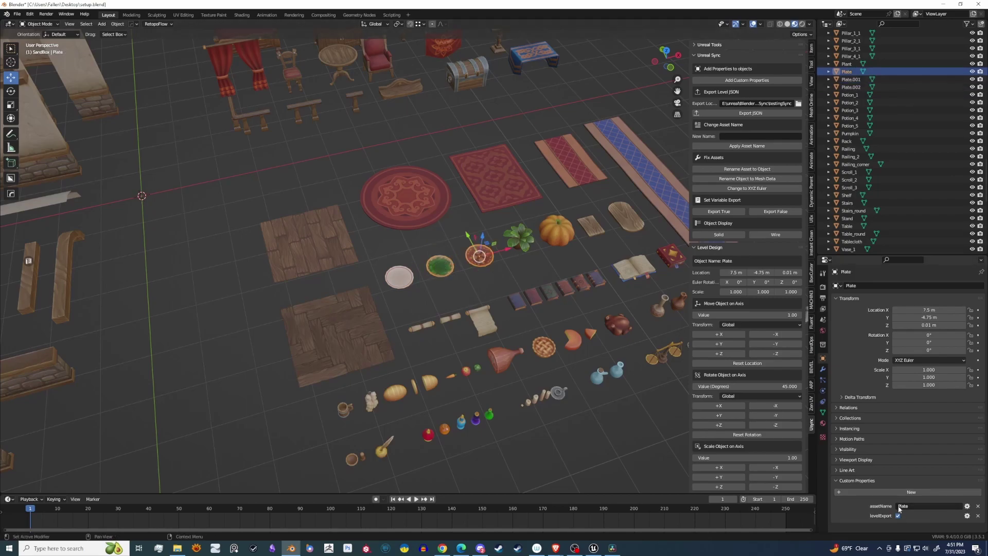
{"action": "scroll", "coordinate": [479, 270], "scroll_direction": "down", "scroll_amount": 3}
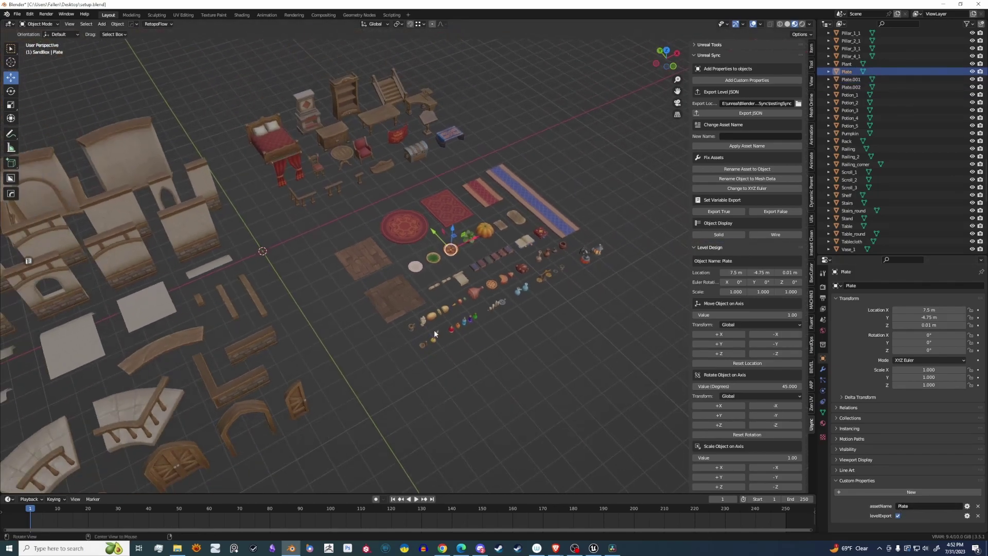
{"action": "middle_click_drag", "start_coordinate": [434, 330], "coordinate": [465, 334]}
{"action": "left_click", "coordinate": [465, 385]}
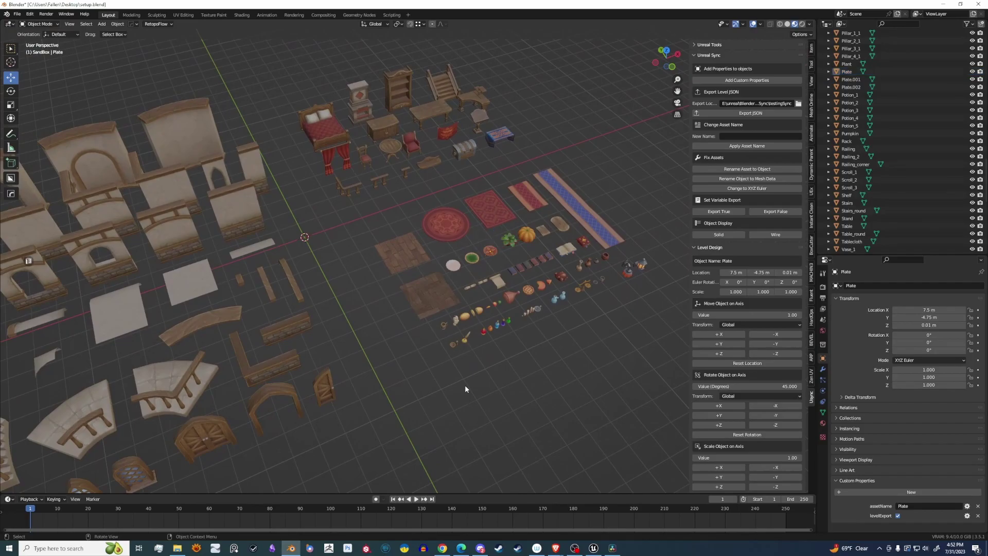
- In Unreal, load the Overview_Map_1 level without saving and hide the content drawer
{"action": "left_click", "coordinate": [593, 549]}
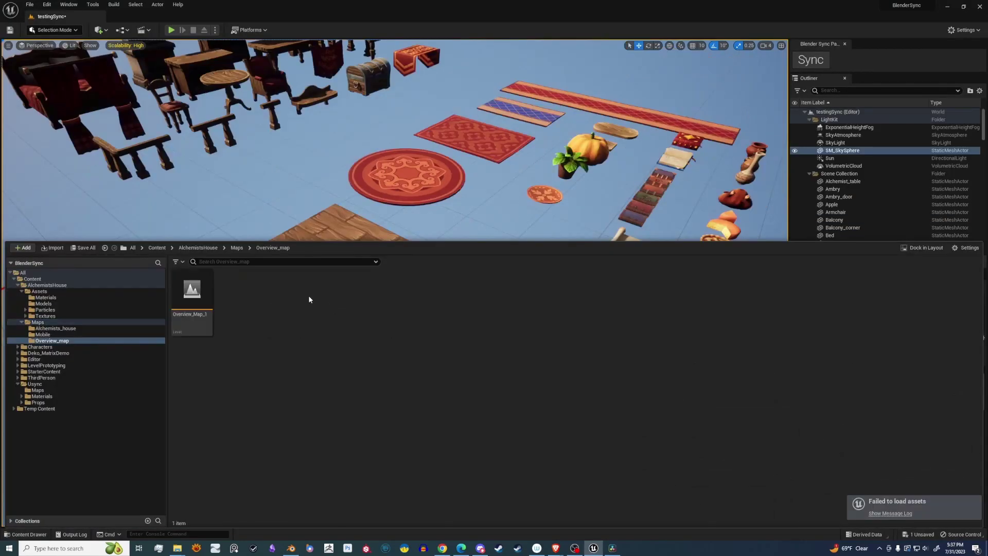
{"action": "double_click", "coordinate": [191, 302]}
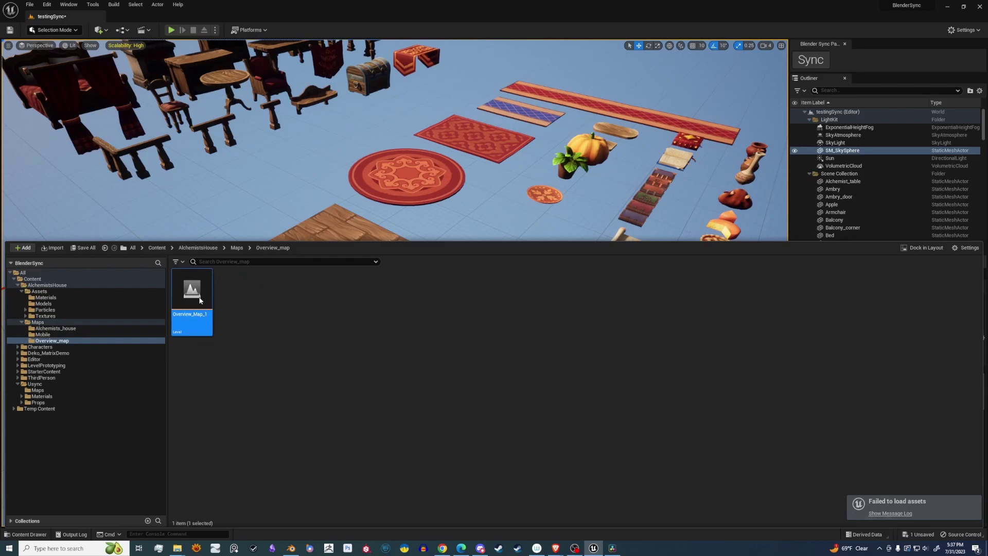
{"action": "left_click", "coordinate": [560, 361]}
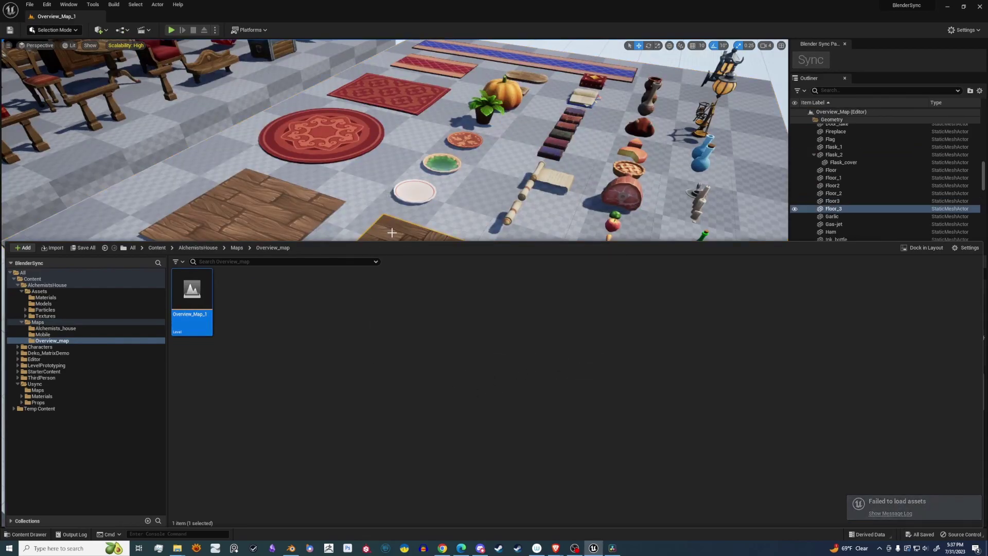
{"action": "left_click", "coordinate": [27, 534]}
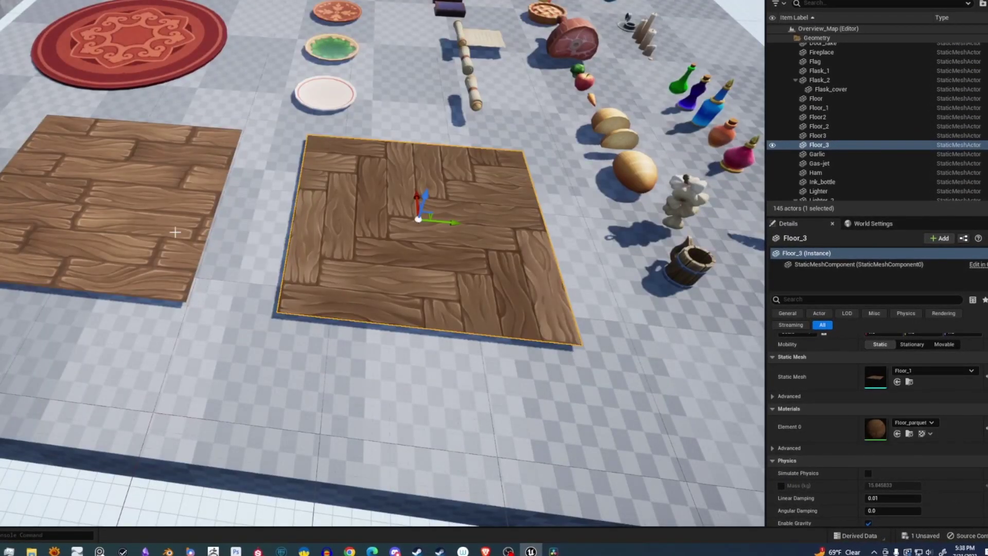
- Compare the Floor_1 plank tile and Floor_3 parquet tile's Static Mesh and Materials
{"action": "left_click", "coordinate": [104, 185]}
{"action": "left_click", "coordinate": [422, 243]}
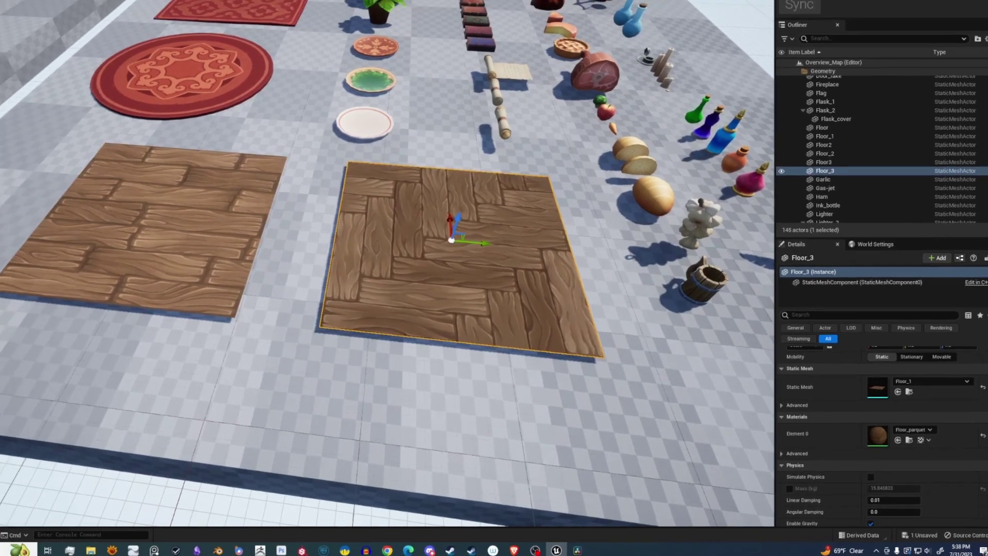
{"action": "left_click", "coordinate": [232, 224]}
{"action": "left_click", "coordinate": [510, 293]}
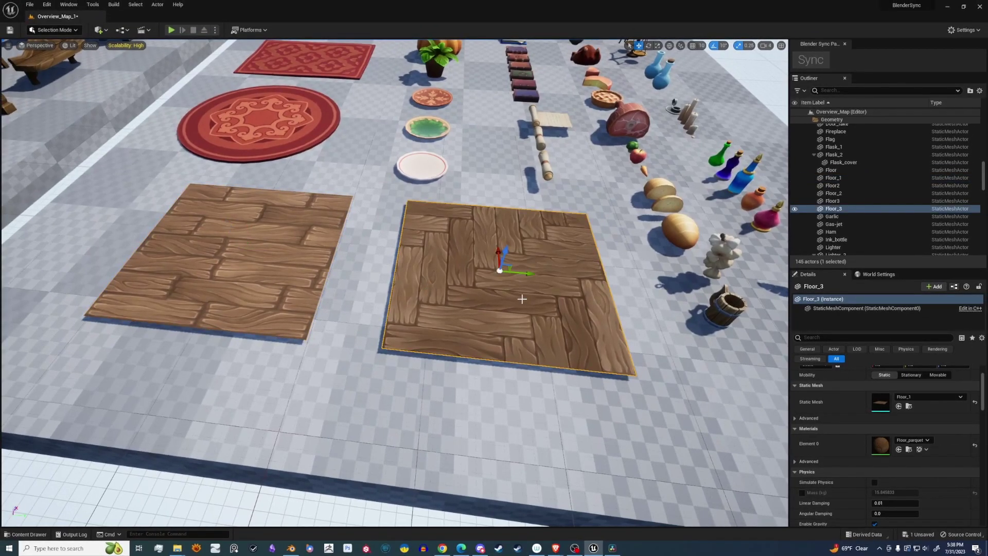
- Browse to the tile's Floor_1 mesh asset and duplicate it as Floor_1B
{"action": "right_click", "coordinate": [523, 301]}
{"action": "left_click", "coordinate": [559, 315]}
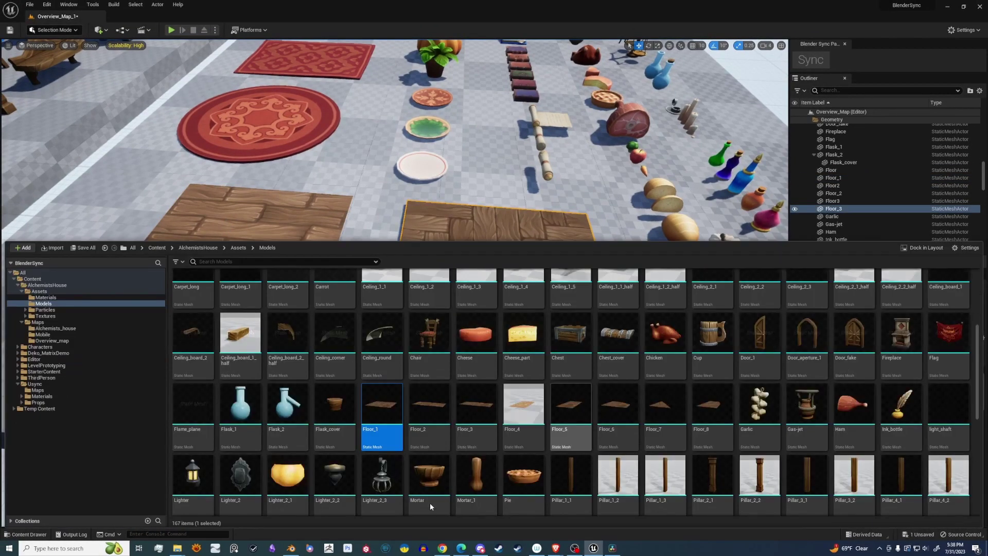
{"action": "right_click", "coordinate": [383, 406]}
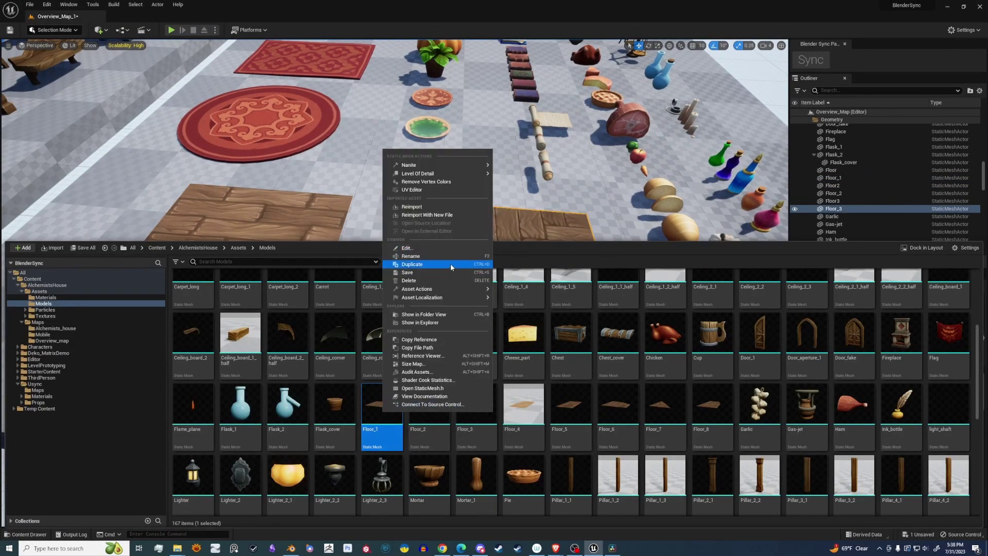
{"action": "left_click", "coordinate": [448, 256]}
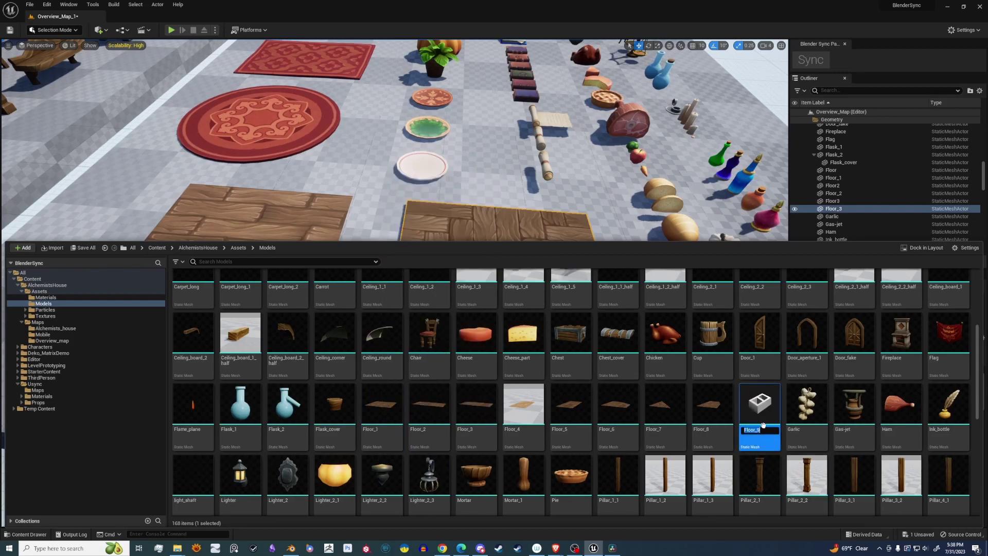
{"action": "type", "text": "10"}
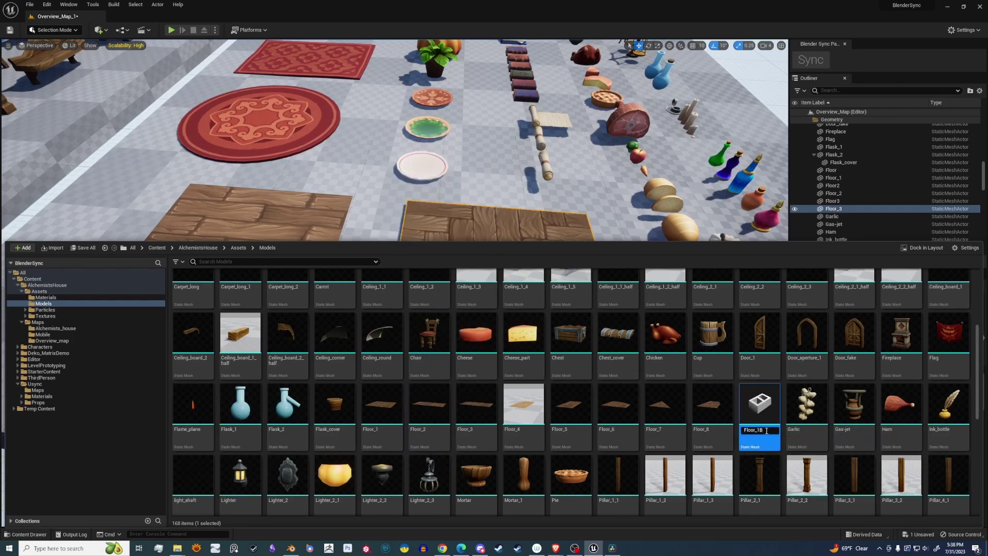
{"action": "key", "text": "Return"}
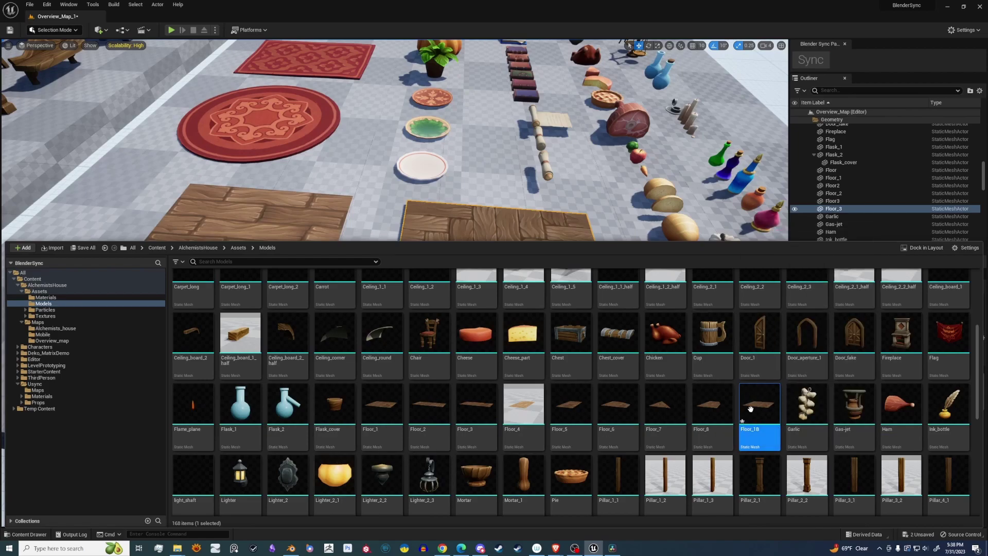
- Assign the Floor_parquet material to the Floor_1B mesh's material slot
{"action": "double_click", "coordinate": [760, 408]}
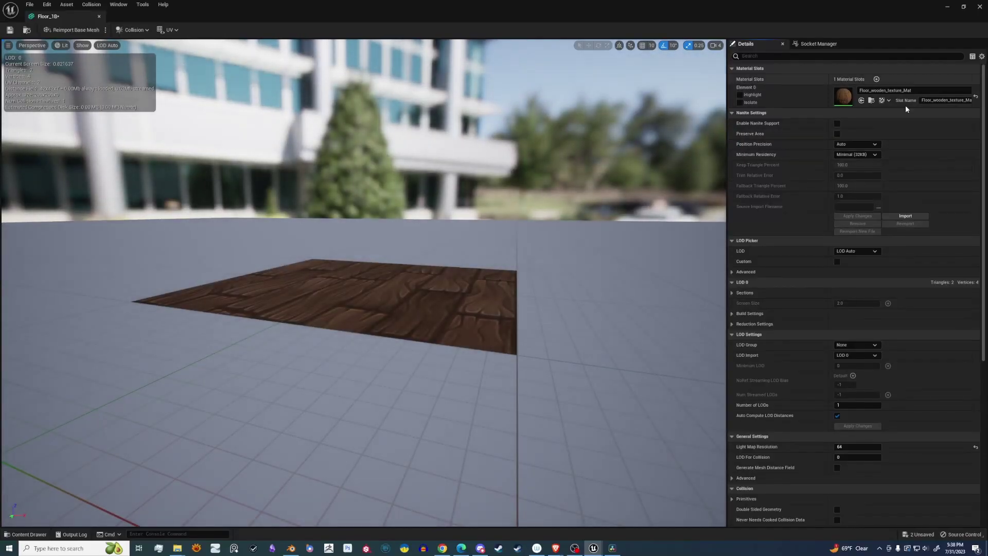
{"action": "left_click", "coordinate": [872, 101]}
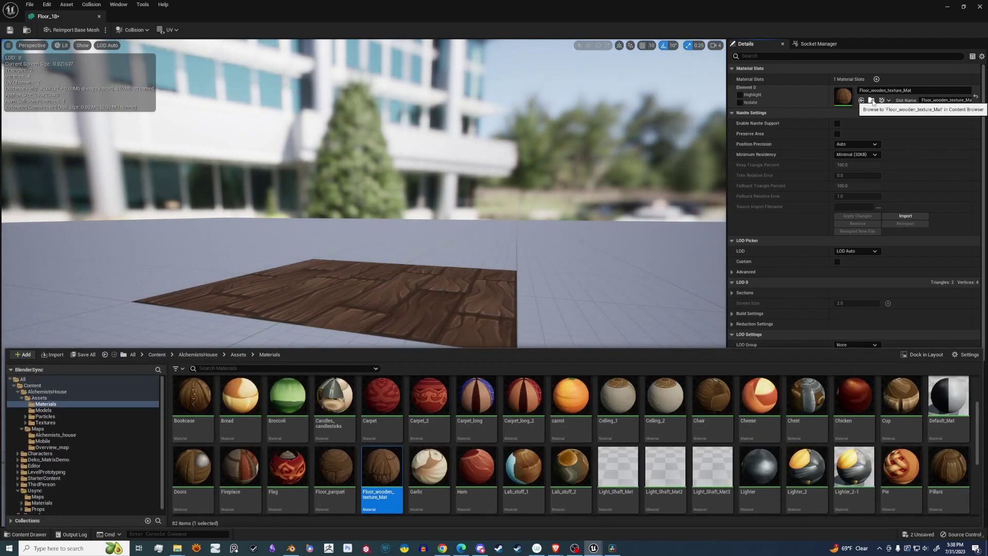
{"action": "left_click", "coordinate": [334, 470]}
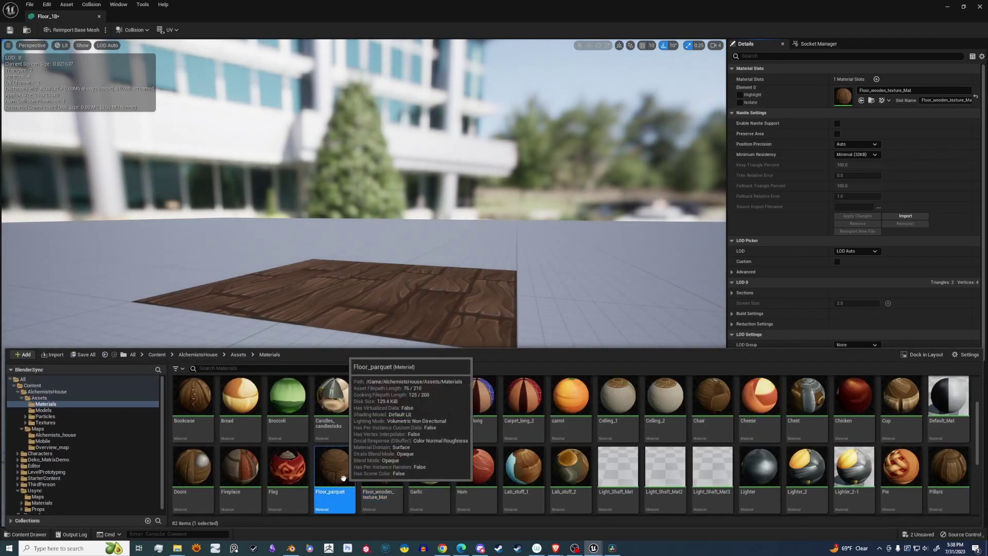
{"action": "left_click", "coordinate": [871, 101]}
- Inspect the parquet tile in the preview, then close the Static Mesh editor
{"action": "middle_click_drag", "start_coordinate": [363, 270], "coordinate": [232, 347]}
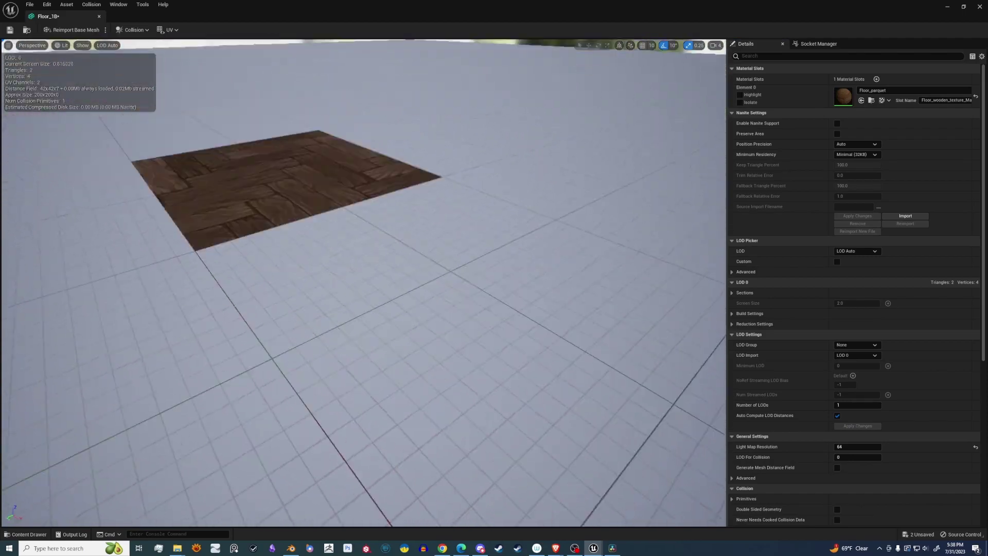
{"action": "right_click_drag", "start_coordinate": [362, 271], "coordinate": [464, 232]}
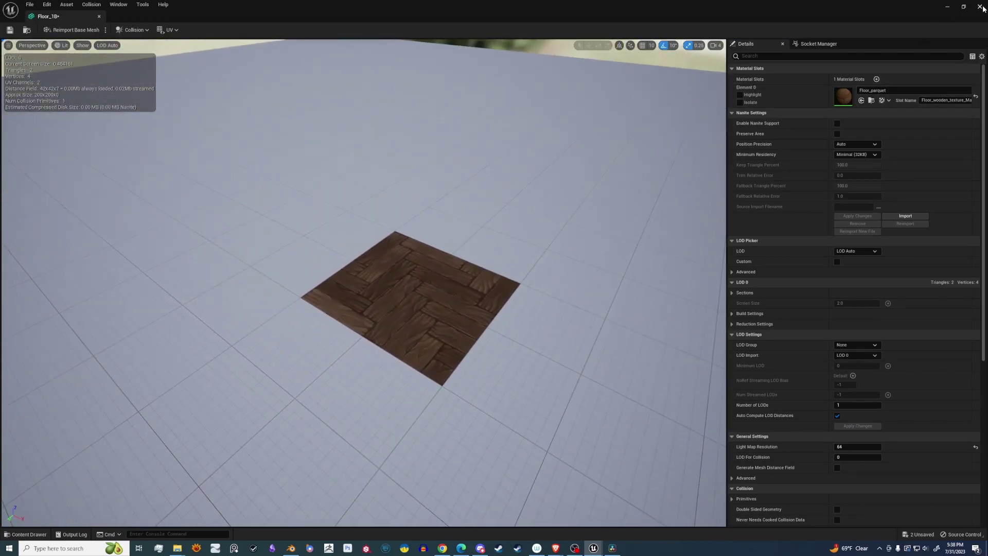
{"action": "left_click", "coordinate": [981, 7]}
- Load the testingSync level from the Usync Maps folder
{"action": "left_click", "coordinate": [29, 535]}
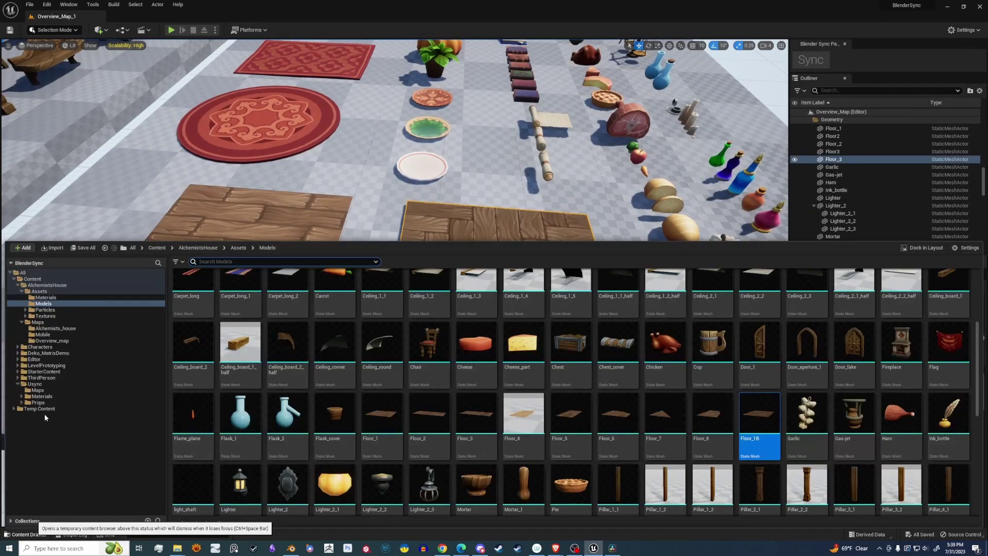
{"action": "left_click", "coordinate": [37, 390]}
{"action": "double_click", "coordinate": [191, 297]}
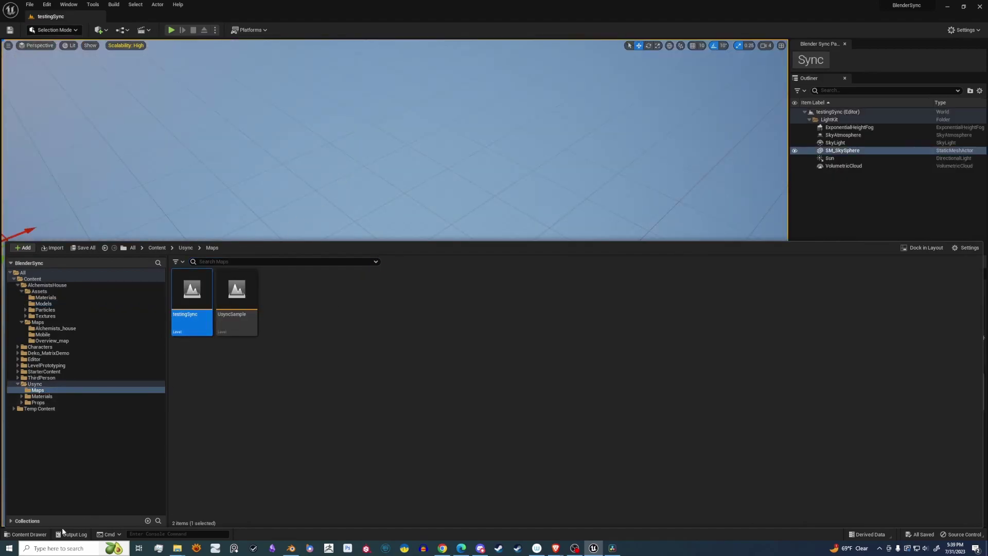
{"action": "left_click", "coordinate": [30, 534]}
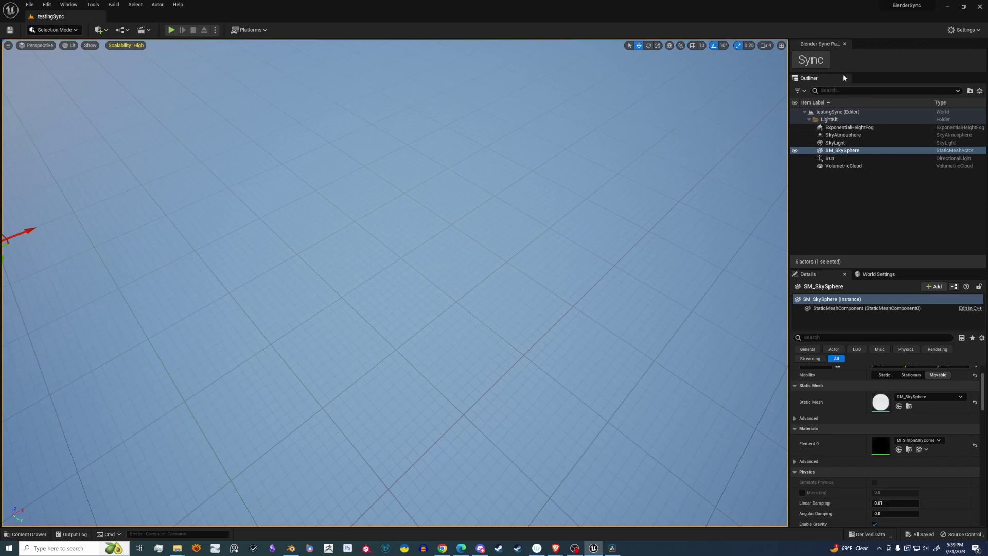
- Sync the Blender kit into the level, select the Floor_1 tile and return to Blender
{"action": "left_click", "coordinate": [811, 61]}
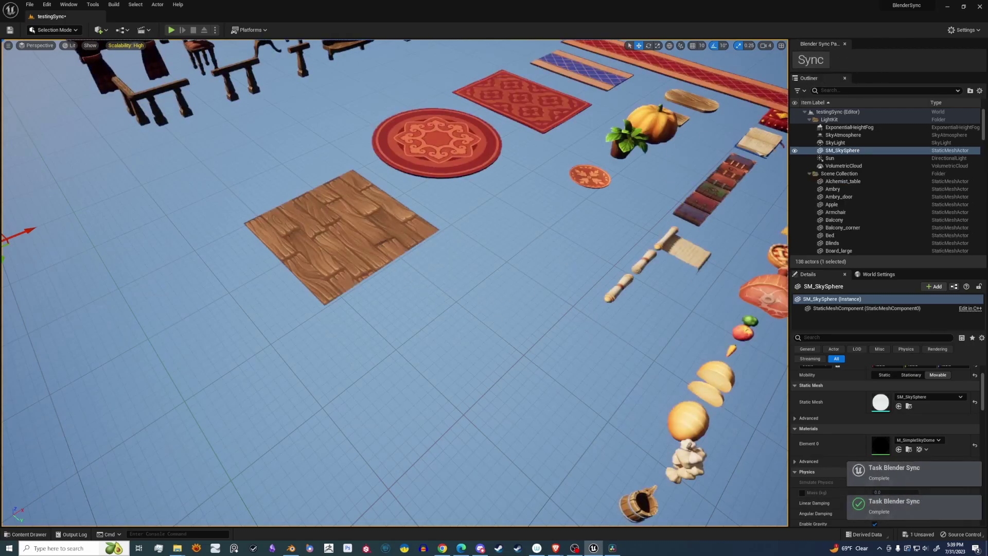
{"action": "right_click_drag", "start_coordinate": [386, 271], "coordinate": [432, 293]}
{"action": "left_click", "coordinate": [400, 294]}
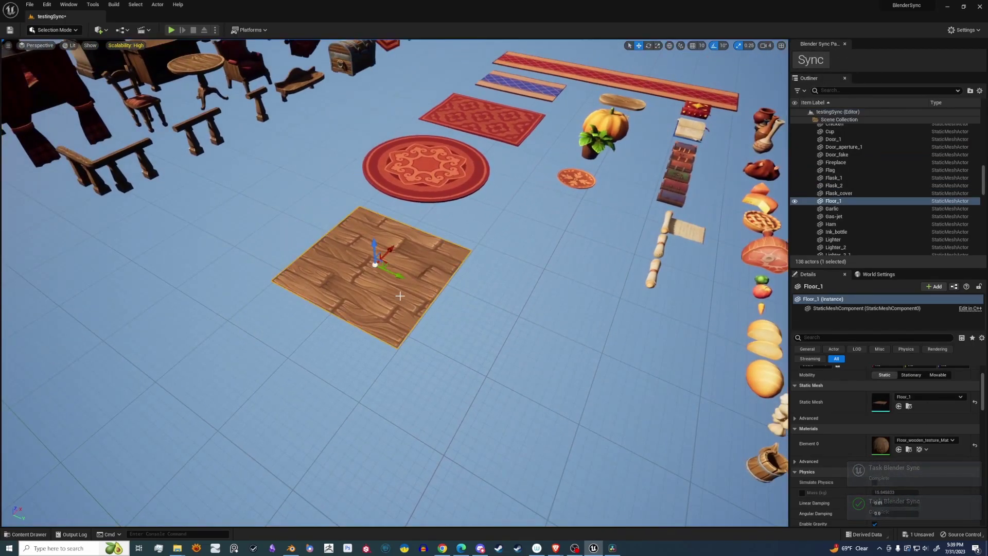
{"action": "left_click", "coordinate": [291, 549]}
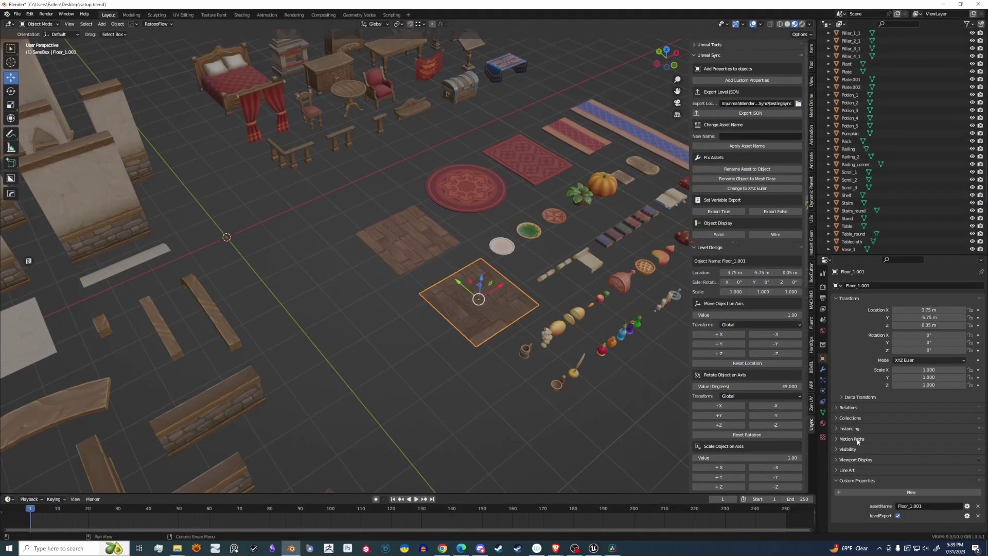
- Set the assetName custom property of the duplicate tile Floor_1.001 to Floor_1B
{"action": "double_click", "coordinate": [930, 506]}
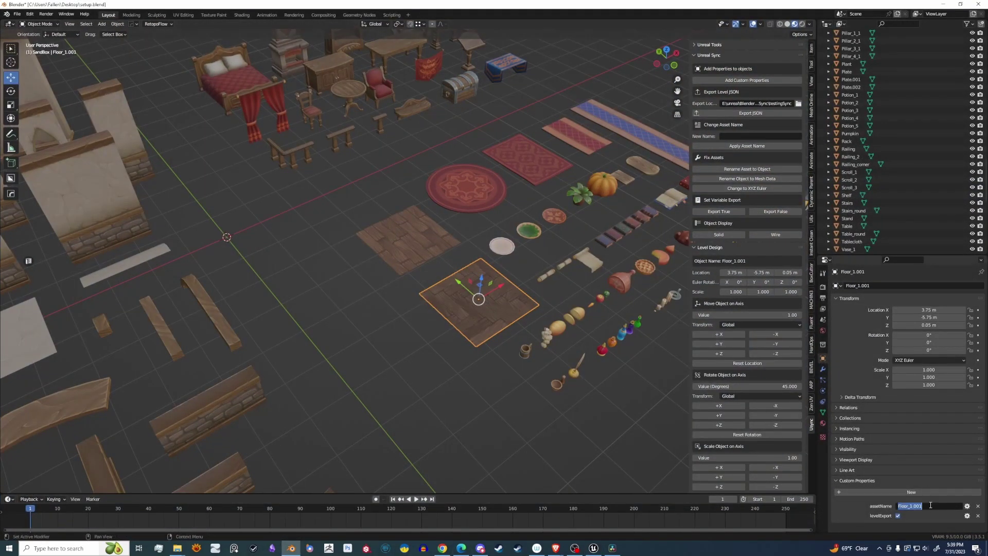
{"action": "left_click", "coordinate": [425, 265]}
{"action": "type", "text": "B"}
{"action": "left_click", "coordinate": [467, 295]}
{"action": "double_click", "coordinate": [921, 507]}
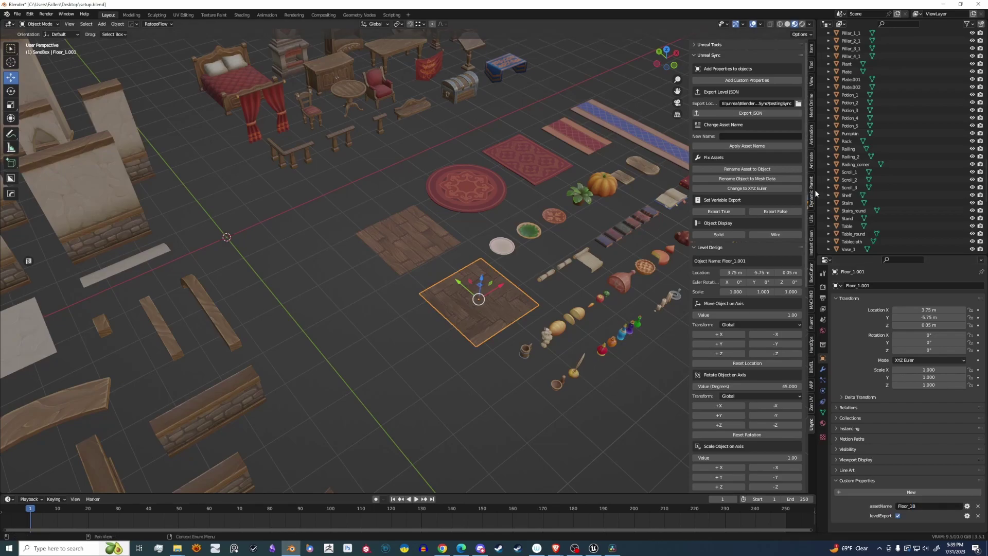
{"action": "scroll", "coordinate": [940, 200], "scroll_direction": "down", "scroll_amount": 5}
{"action": "scroll", "coordinate": [940, 200], "scroll_direction": "down", "scroll_amount": 5}
{"action": "scroll", "coordinate": [940, 200], "scroll_direction": "down", "scroll_amount": 5}
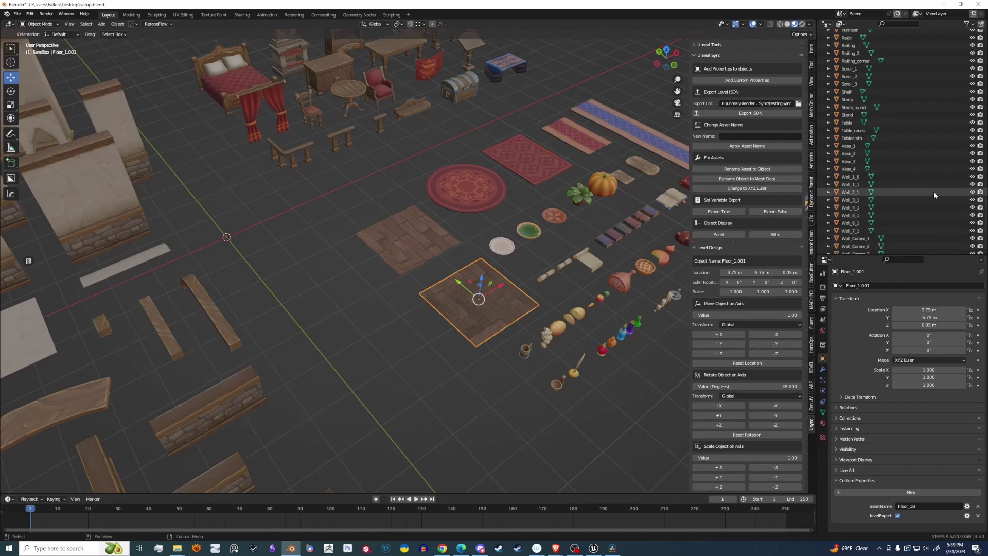
{"action": "scroll", "coordinate": [934, 191], "scroll_direction": "up", "scroll_amount": 10}
{"action": "scroll", "coordinate": [933, 191], "scroll_direction": "up", "scroll_amount": 5}
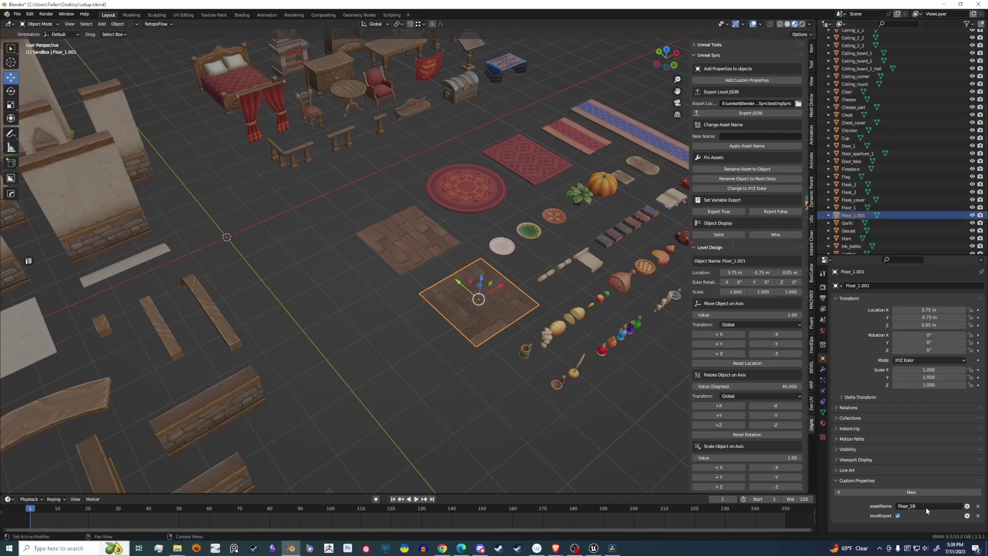
- Rename the Floor_1.001 object to Floor_1B, export the level JSON and return to Unreal
{"action": "double_click", "coordinate": [864, 219]}
{"action": "scroll", "coordinate": [864, 218], "scroll_direction": "down", "scroll_amount": 4}
{"action": "type", "text": "2"}
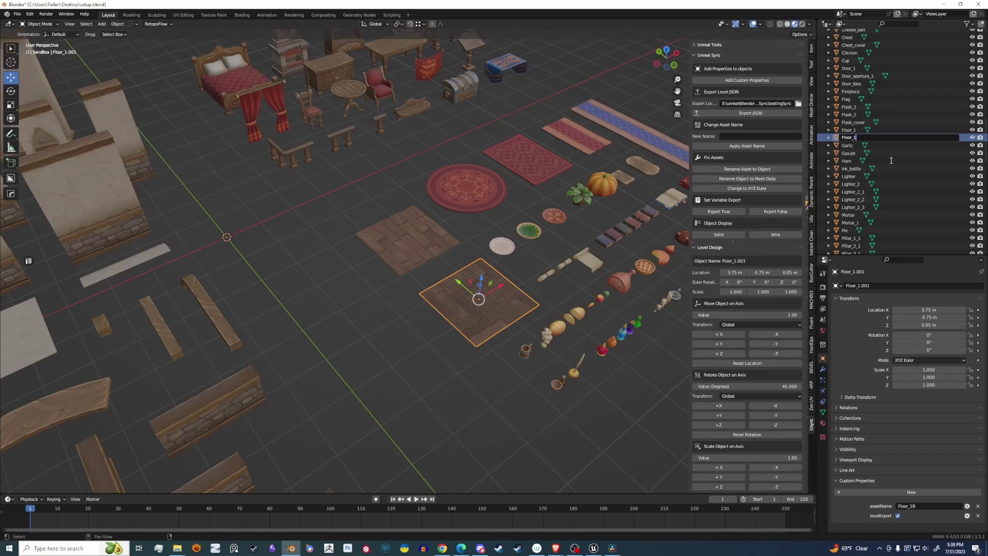
{"action": "type", "text": "B"}
{"action": "key", "text": "Return"}
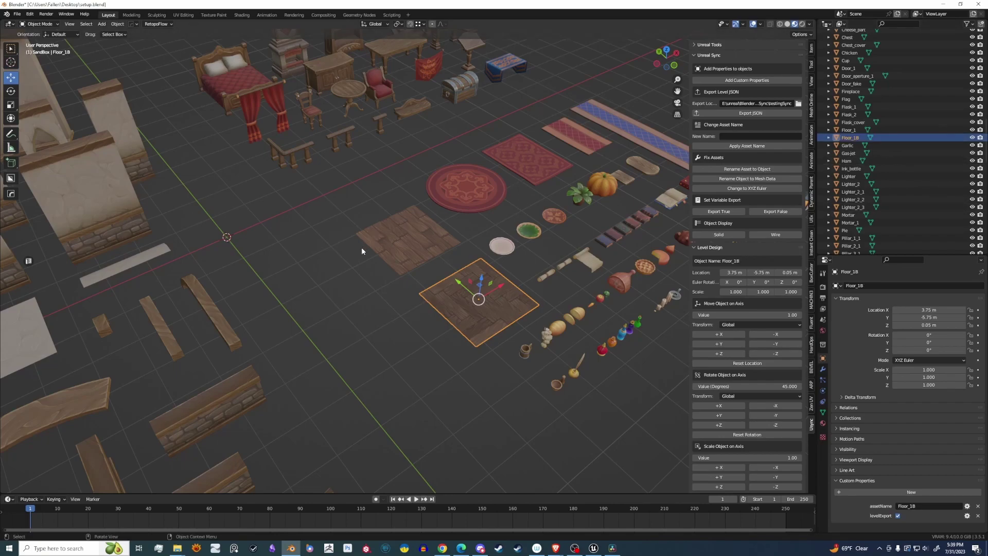
{"action": "left_click", "coordinate": [407, 237]}
{"action": "left_click", "coordinate": [747, 114]}
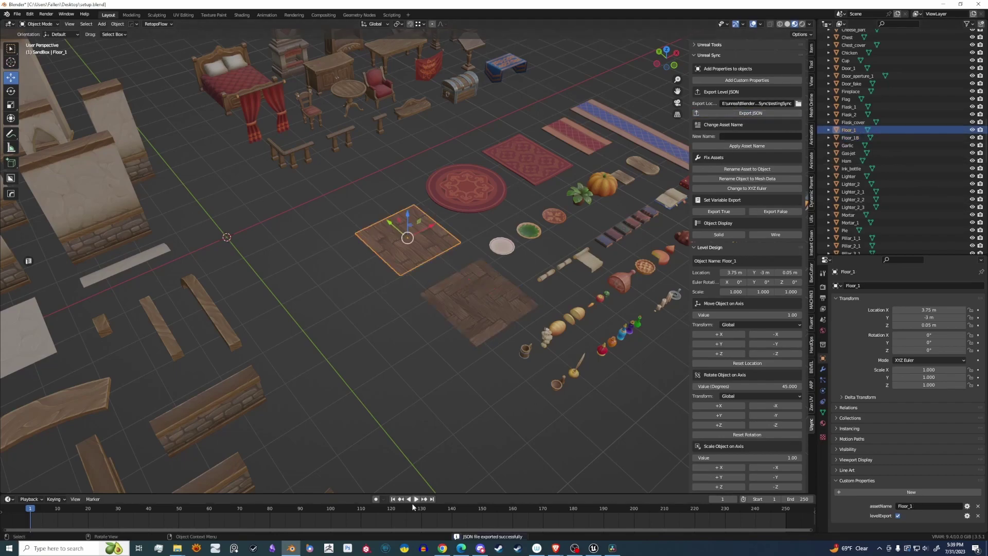
{"action": "left_click", "coordinate": [593, 548]}
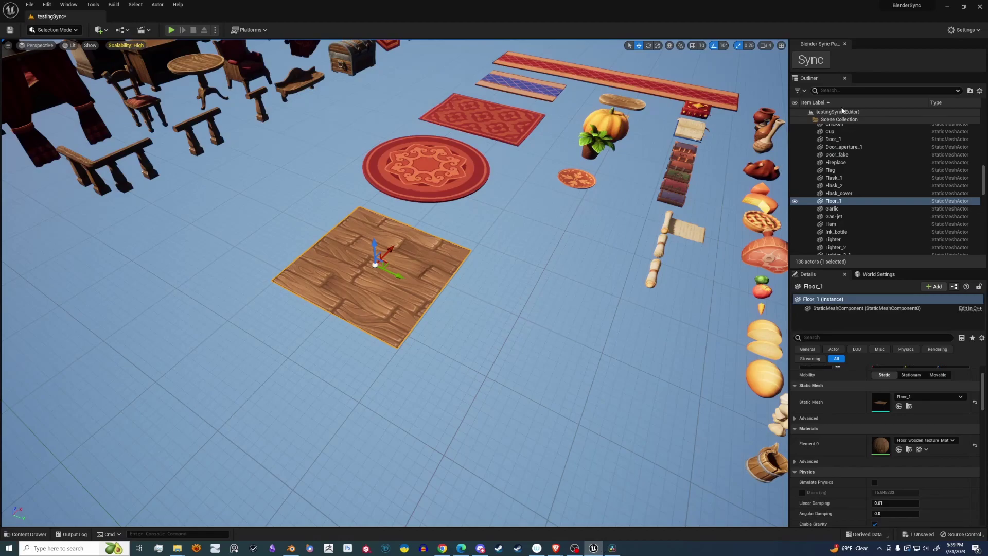
- Sync so the parquet Floor_1B tile appears beside the plank Floor_1 tile
{"action": "left_click", "coordinate": [810, 60]}
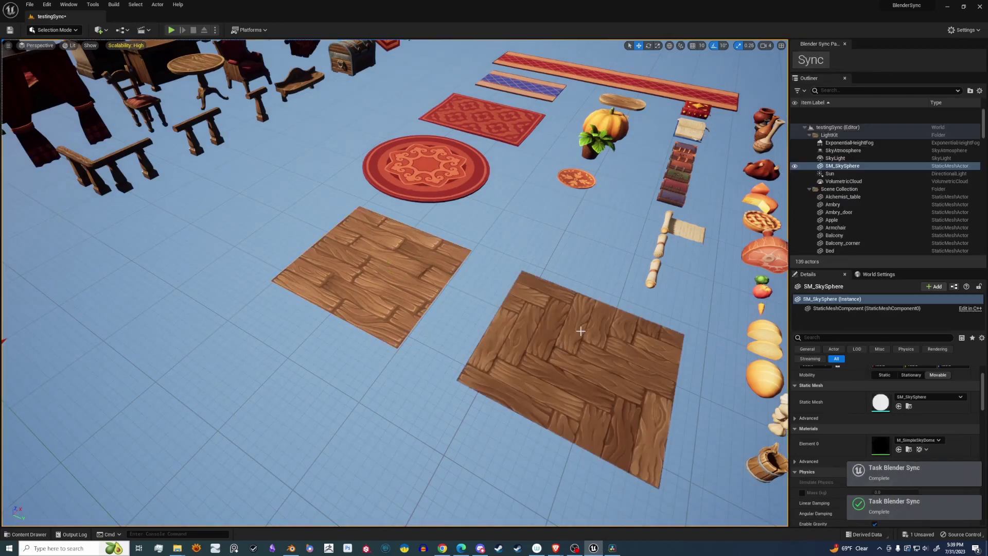
{"action": "scroll", "coordinate": [556, 343], "scroll_direction": "up", "scroll_amount": 4}
{"action": "left_click", "coordinate": [665, 302]}
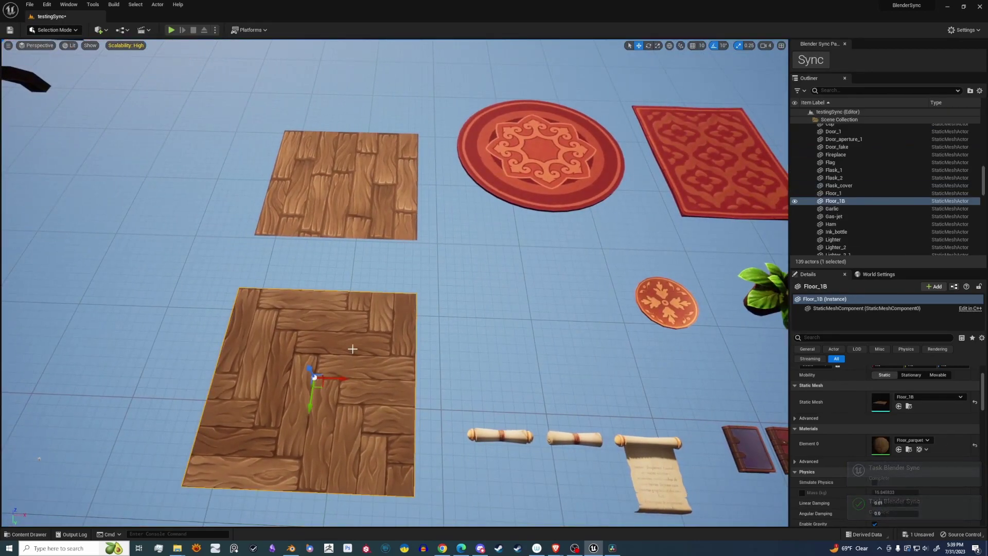